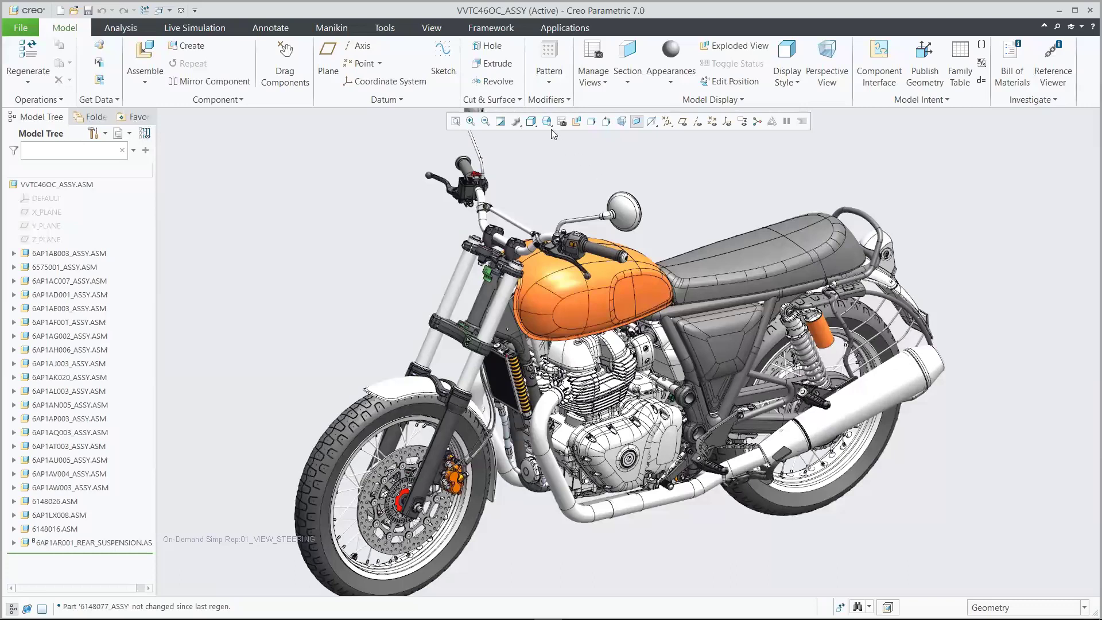
Bring up the saved views list for the motorcycle assembly in 01_VIEW_STEERING
left_click(546, 121)
Jump to view 02_STEERING_STEM_1 and activate the lower yoke part 61030047_ORIGINAL
left_click(602, 199)
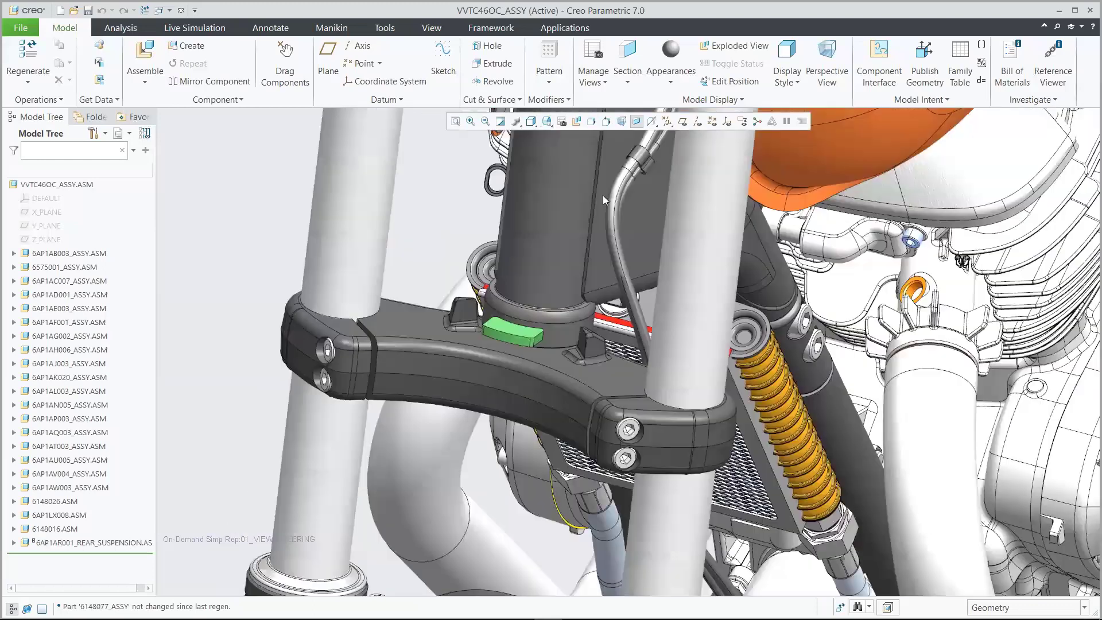
left_click(493, 321)
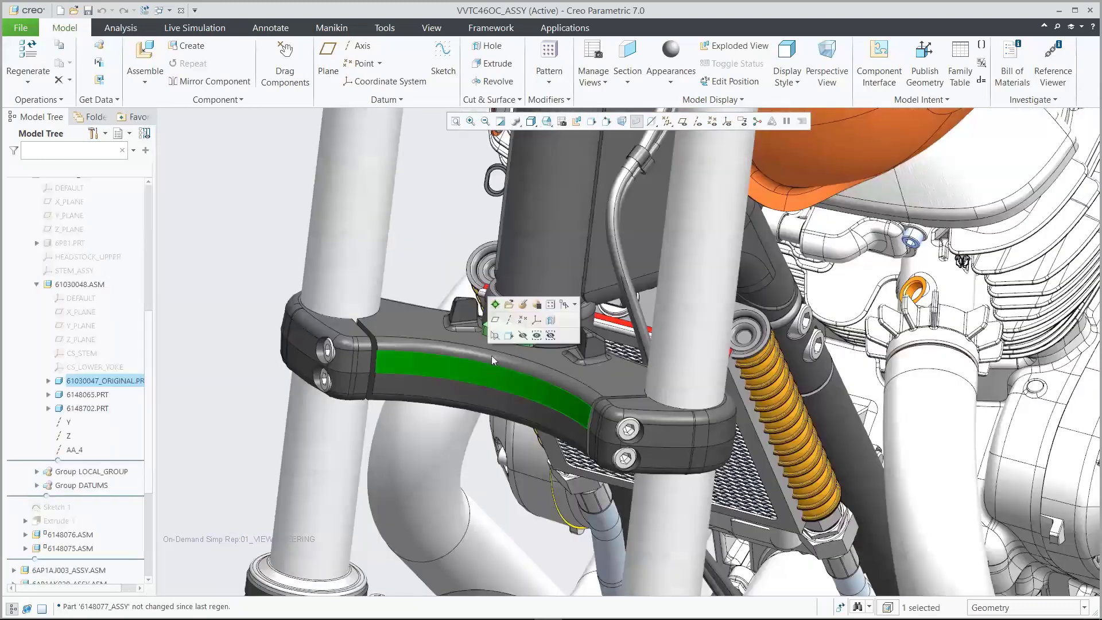
left_click(495, 302)
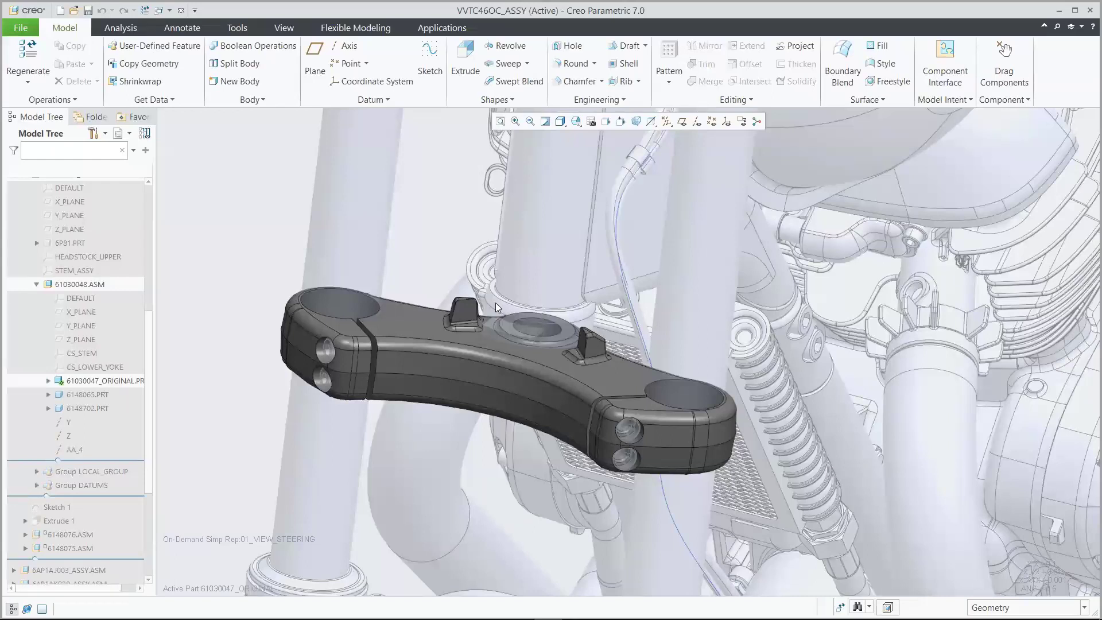
Check saved views 02_STEERING_STEM_2 and 02_STEERING_STEM_1, then reactivate the top-level assembly
left_click(577, 121)
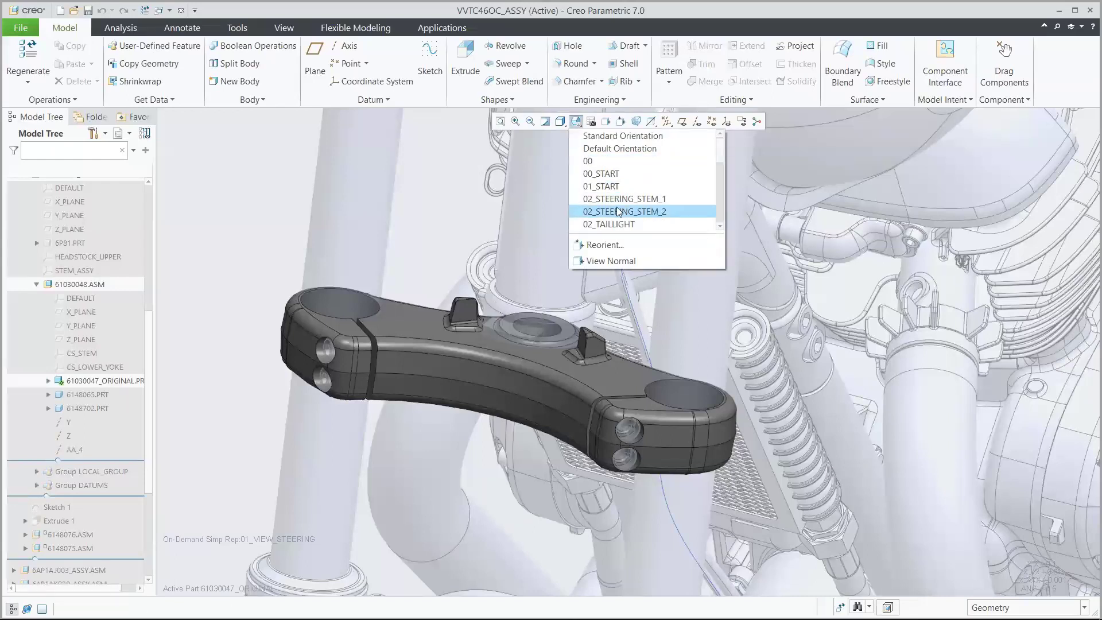
left_click(616, 212)
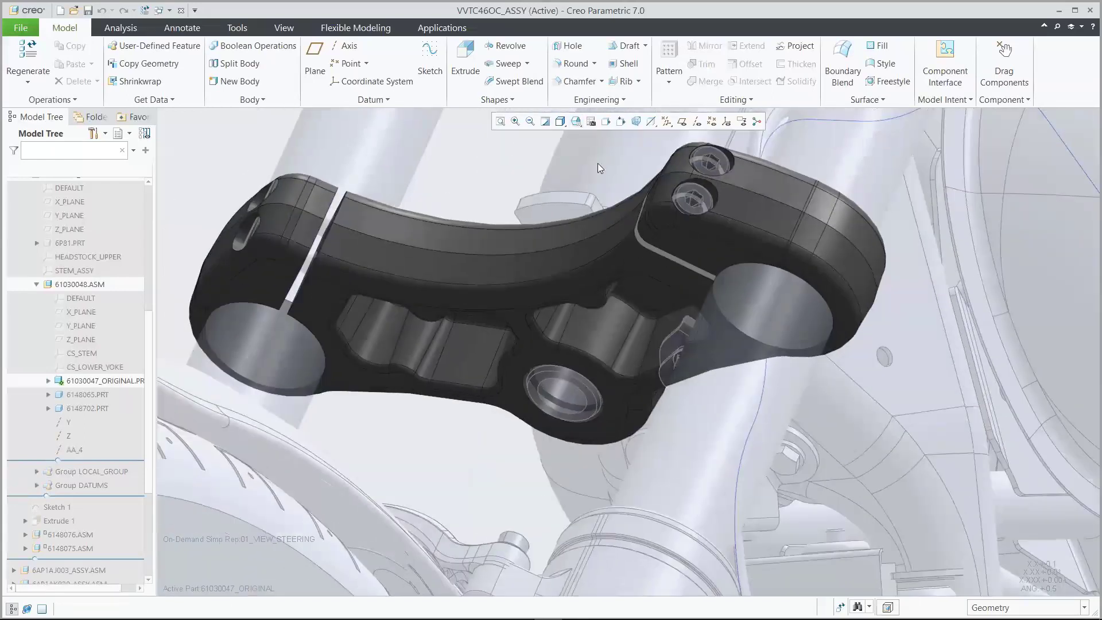
left_click(577, 121)
left_click(617, 198)
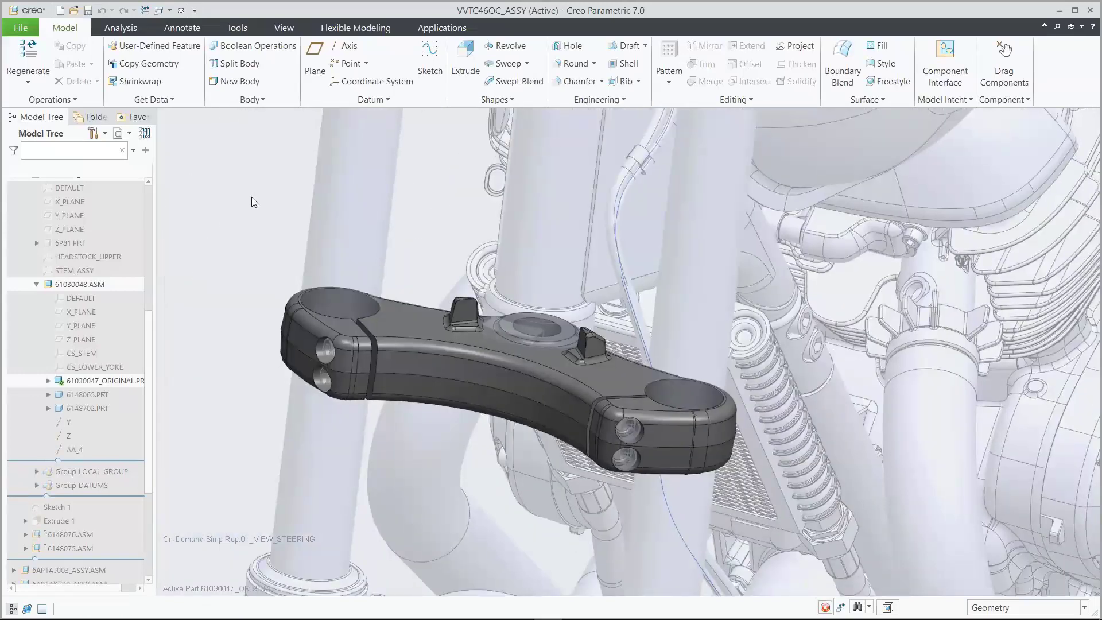
key("ctrl+a")
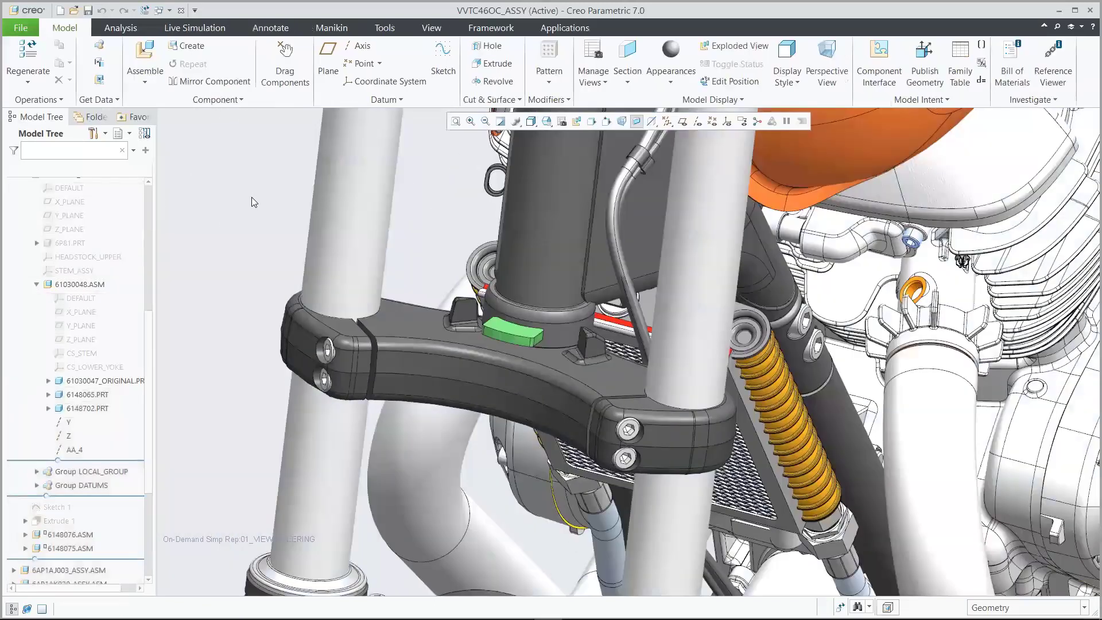
left_click(74, 11)
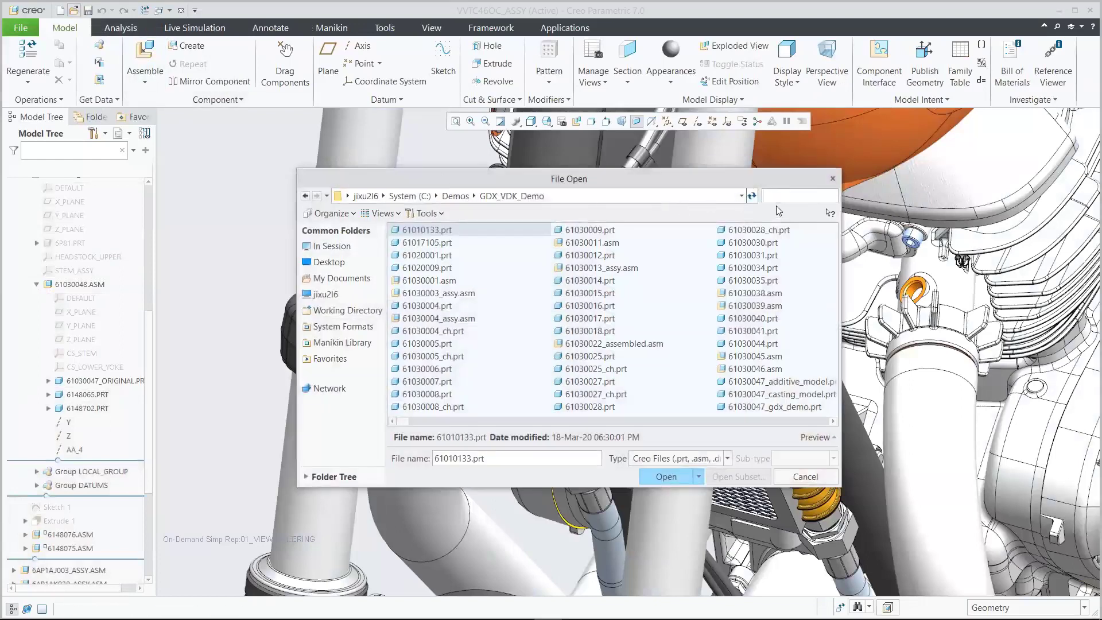
Open 61030047_gdx_demo.prt found by searching 'gdx' and orient it to 00_START
type("gdx")
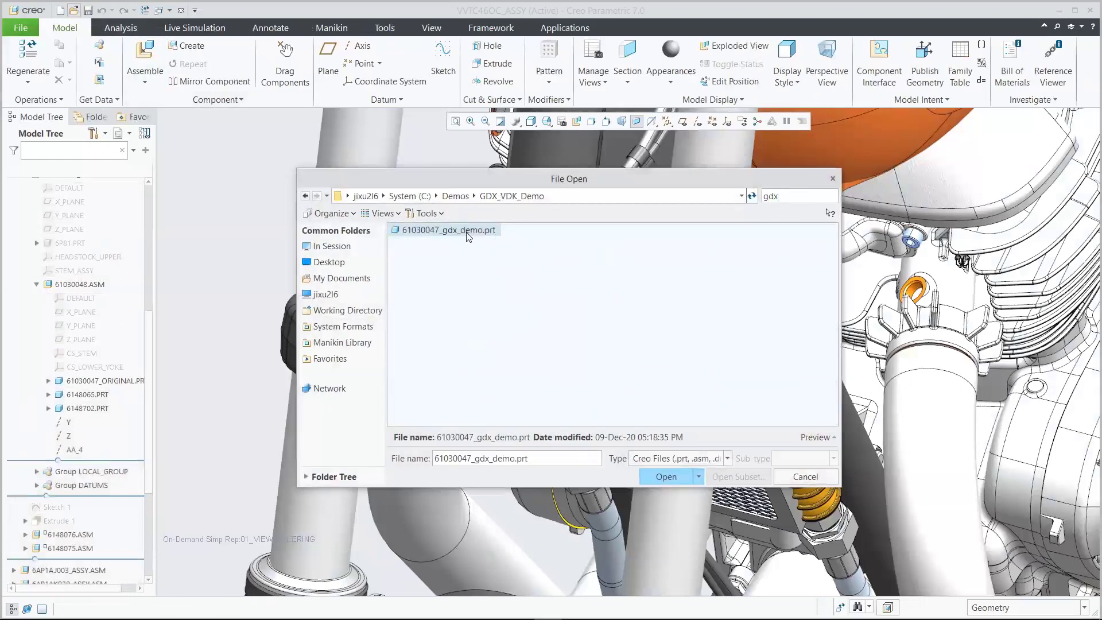
left_click(665, 476)
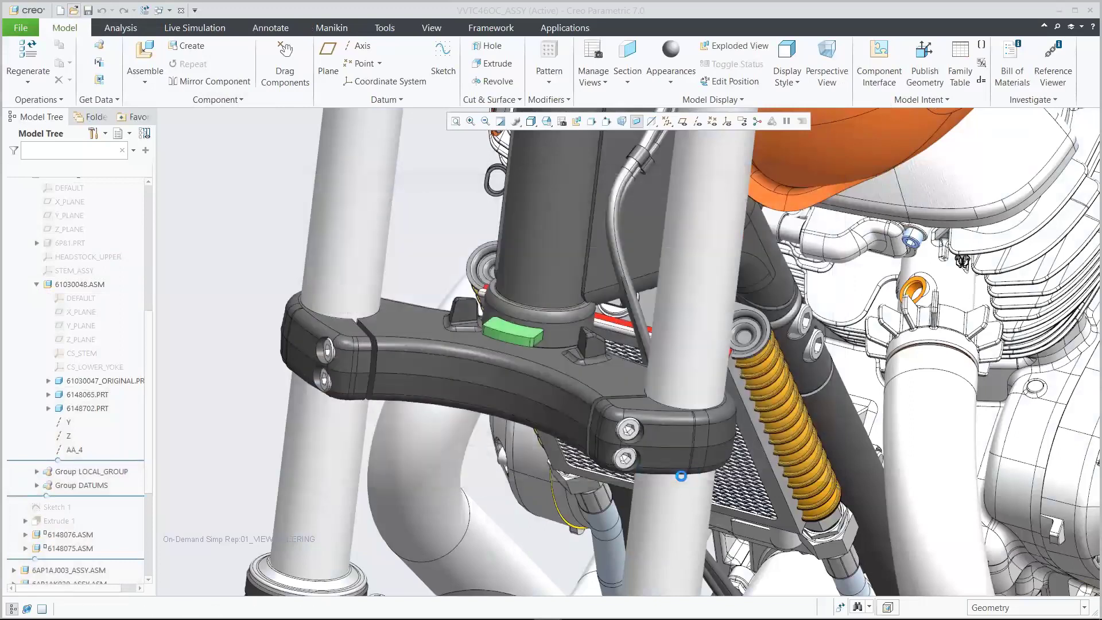
left_click(553, 119)
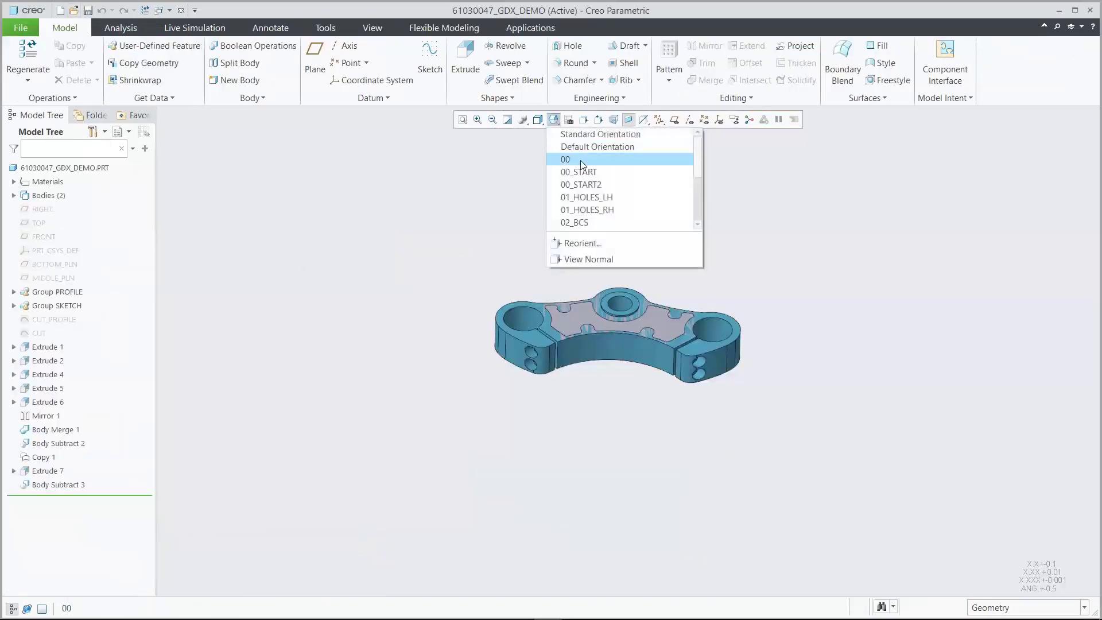
left_click(584, 170)
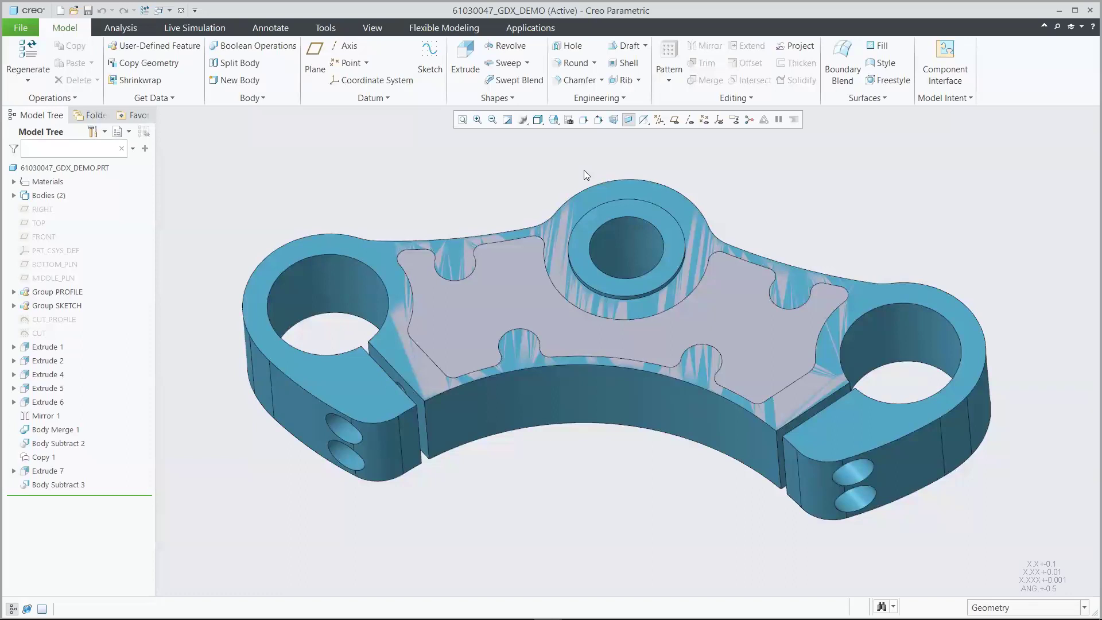
left_click(14, 196)
Hide and re-show the PRESERVED body, then the ENVELOPE body, and clear the selection
left_click(53, 224)
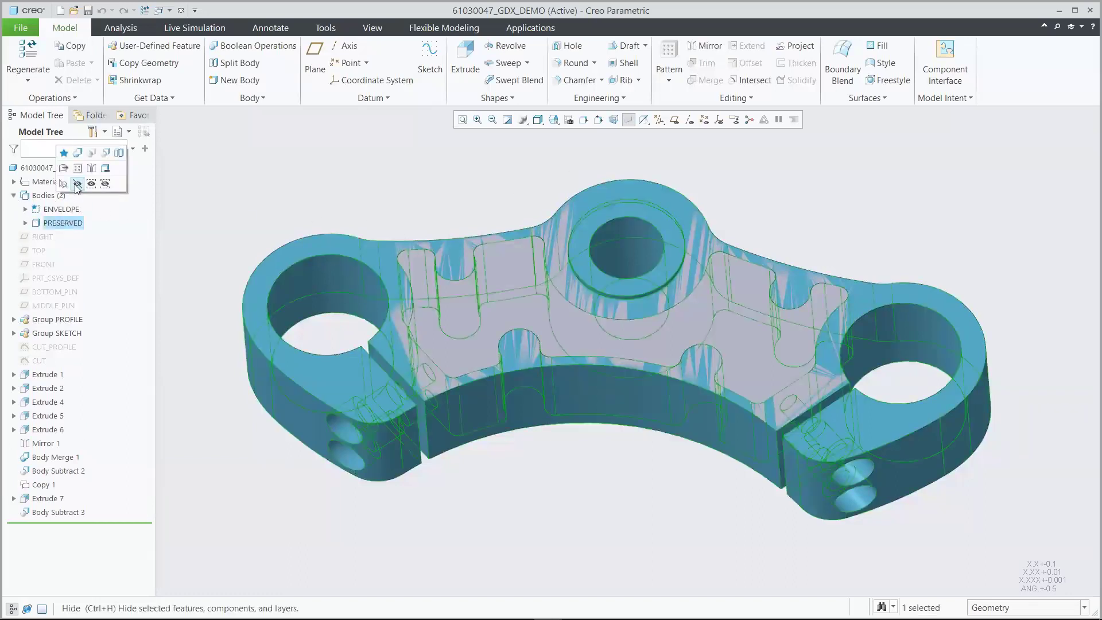
left_click(78, 183)
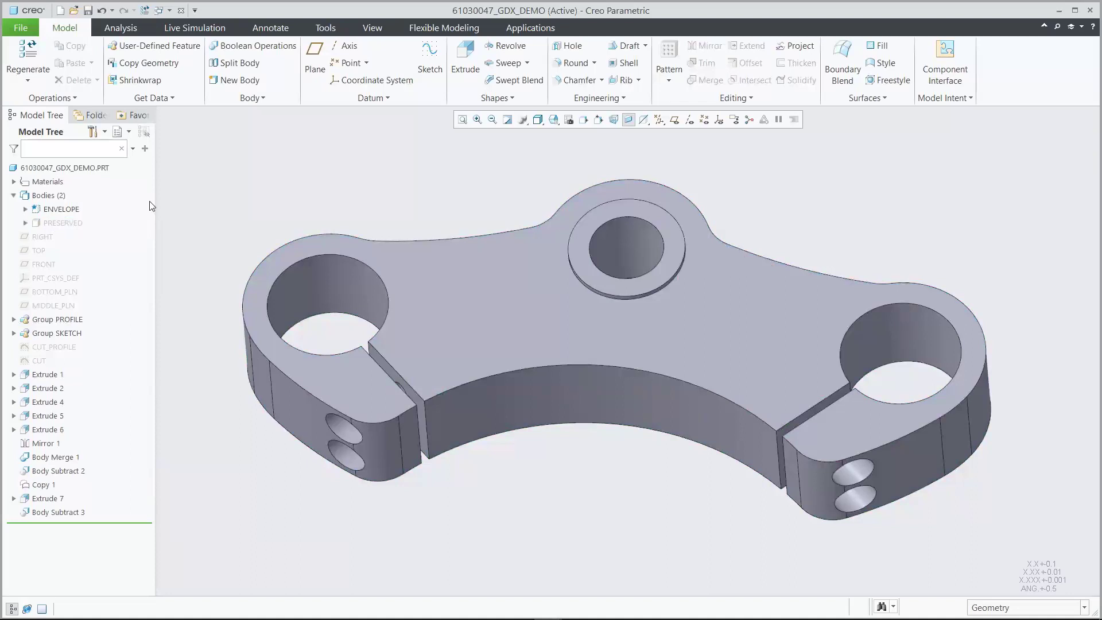
left_click(63, 221)
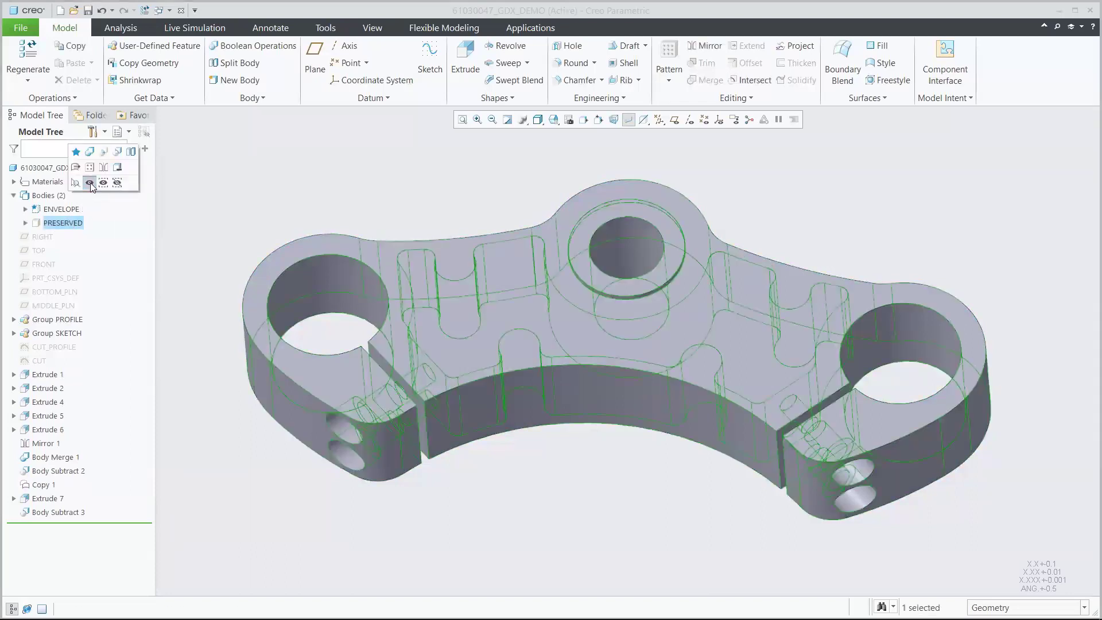
left_click(91, 183)
left_click(61, 209)
left_click(103, 169)
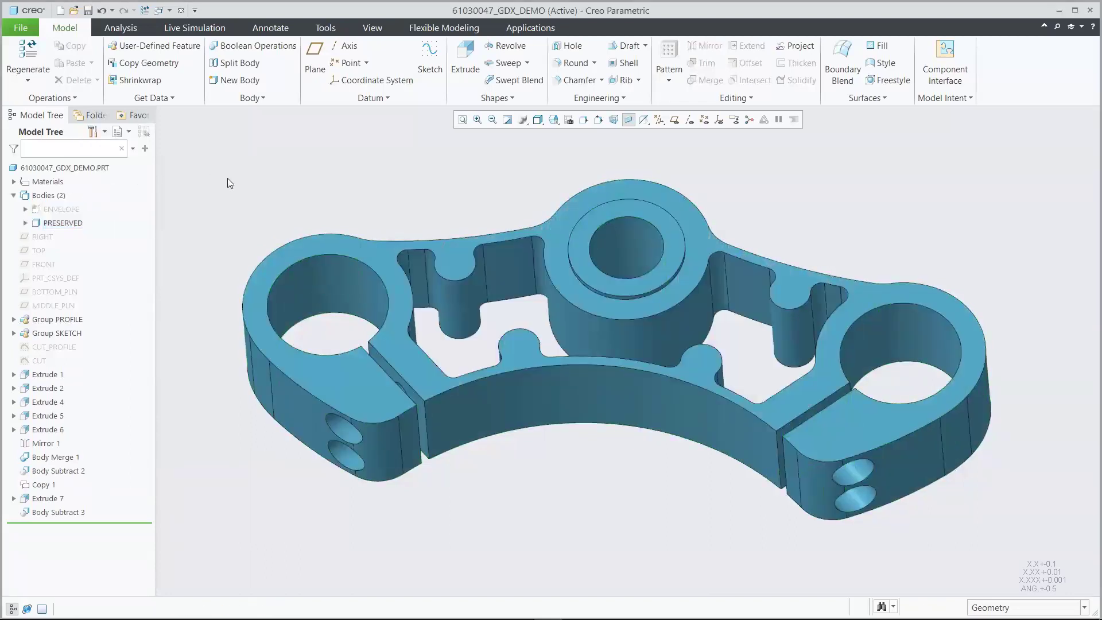
left_click(61, 209)
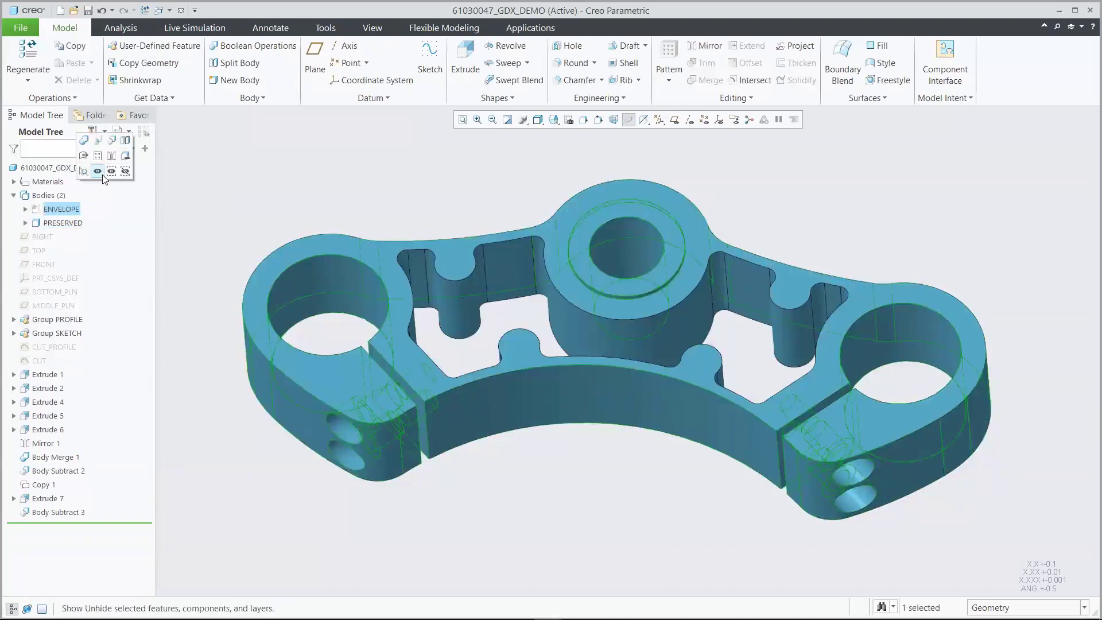
left_click(101, 174)
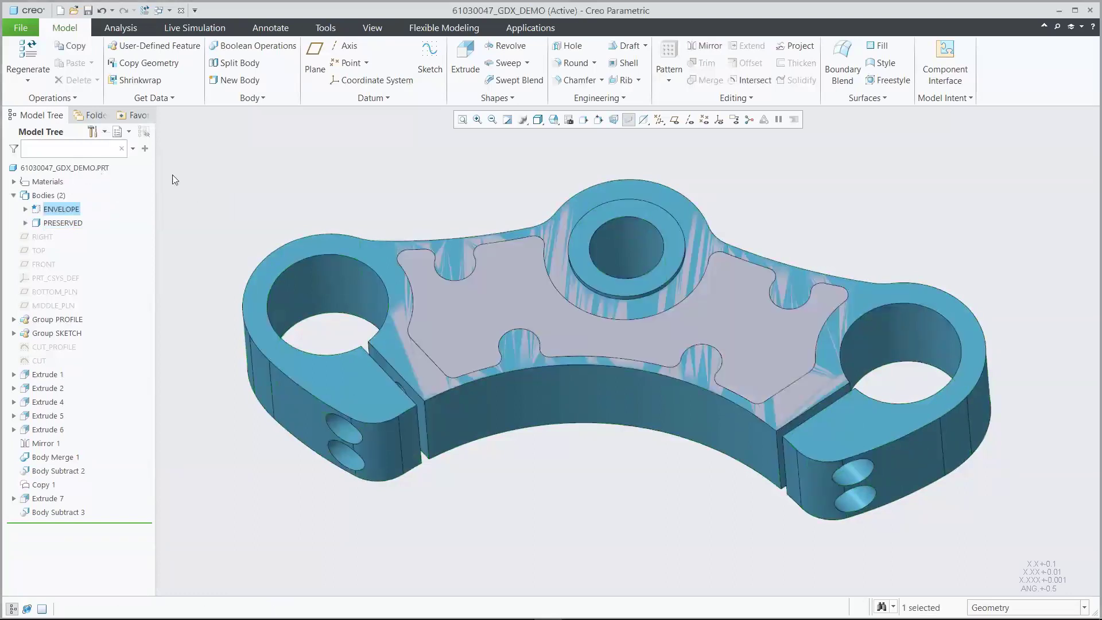
left_click(237, 187)
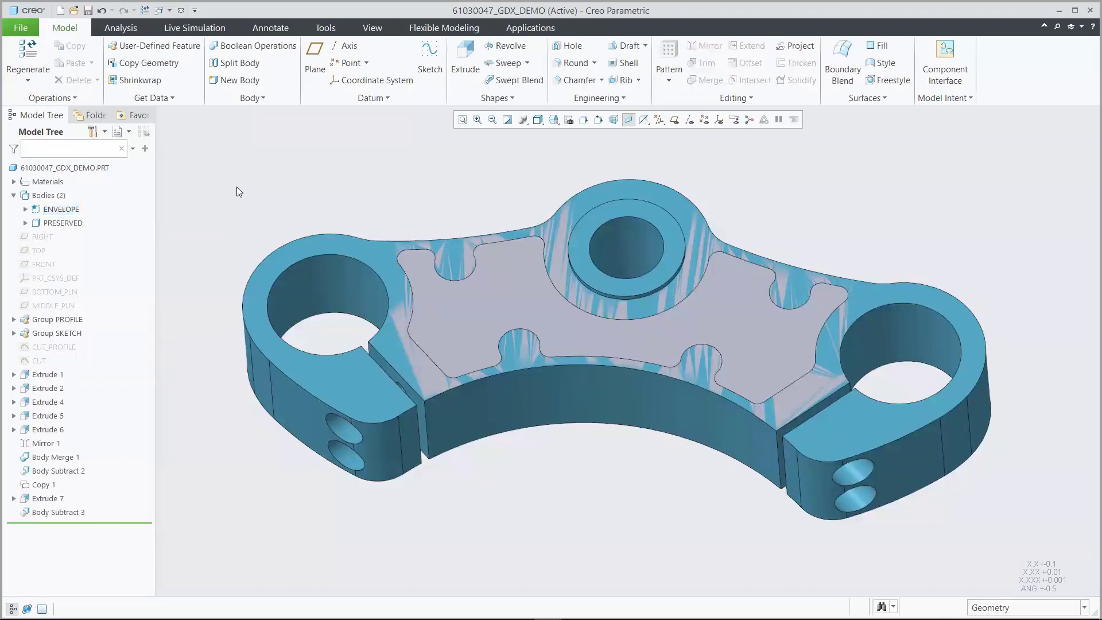
Launch Generative Design from Applications and set the ENVELOPE body as starting geometry
left_click(530, 27)
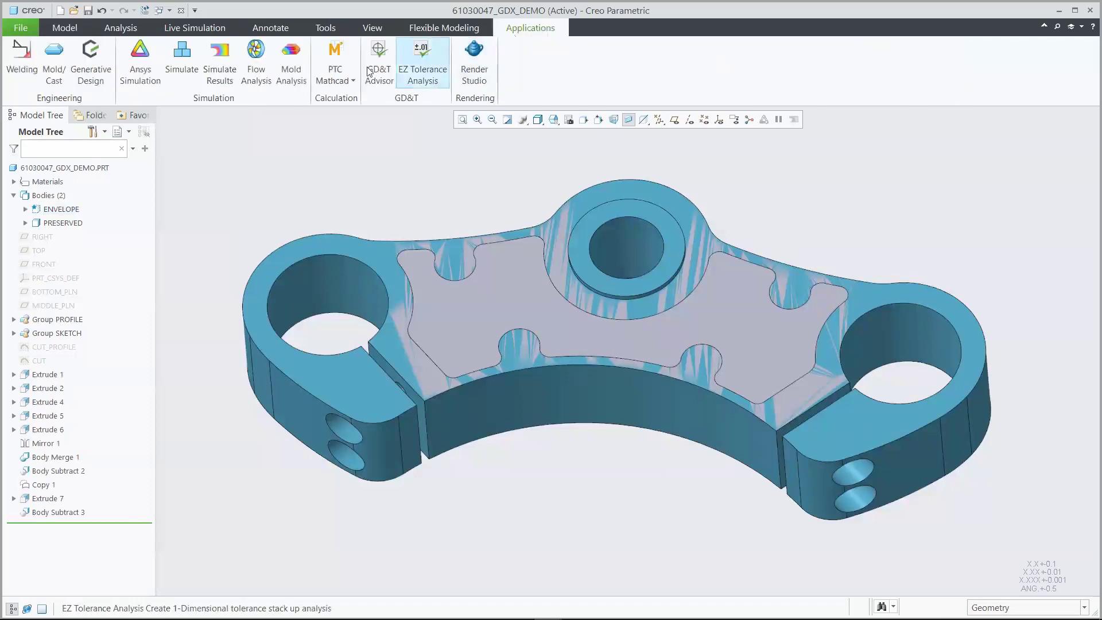
left_click(91, 57)
left_click(26, 60)
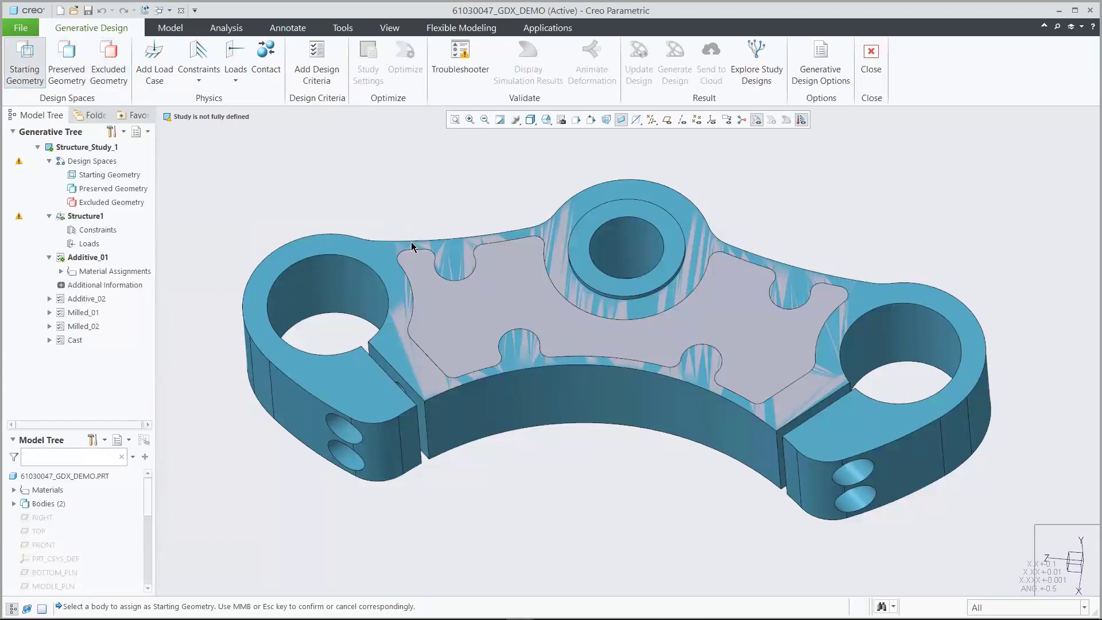
left_click(456, 320)
middle_click(456, 320)
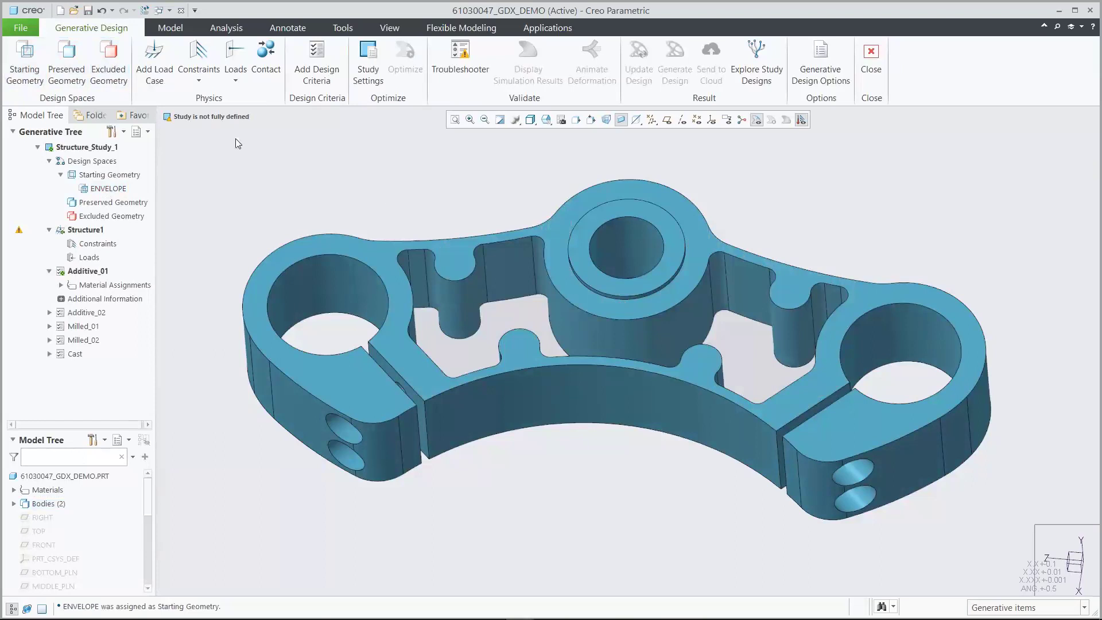
Set the PRESERVED body as preserved geometry and orient the part to 02_BCS
left_click(67, 64)
left_click(304, 254)
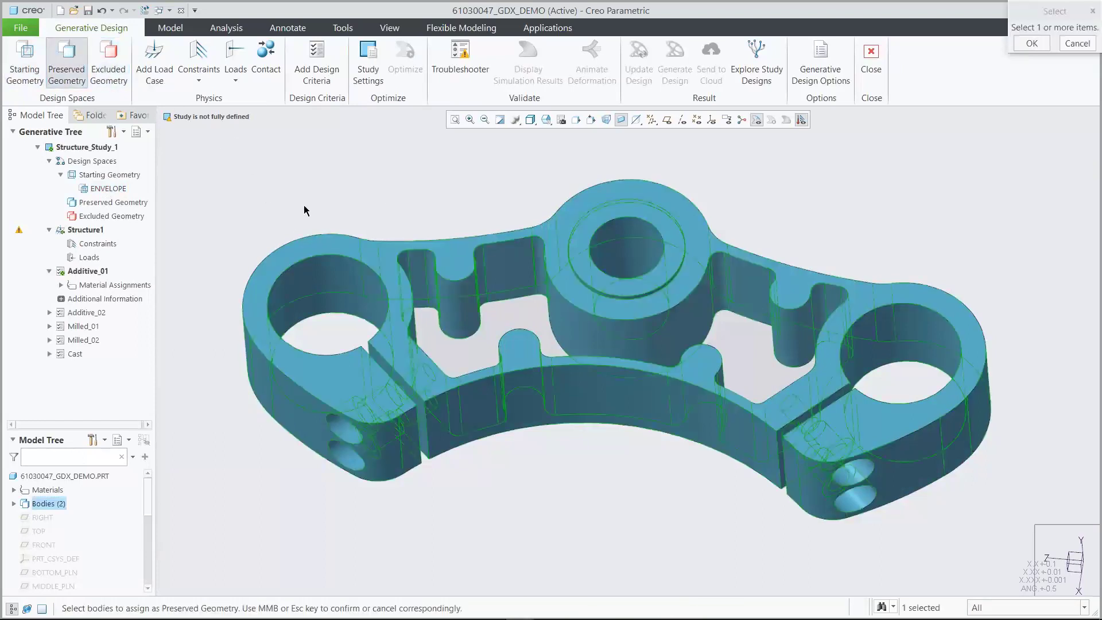
middle_click(306, 181)
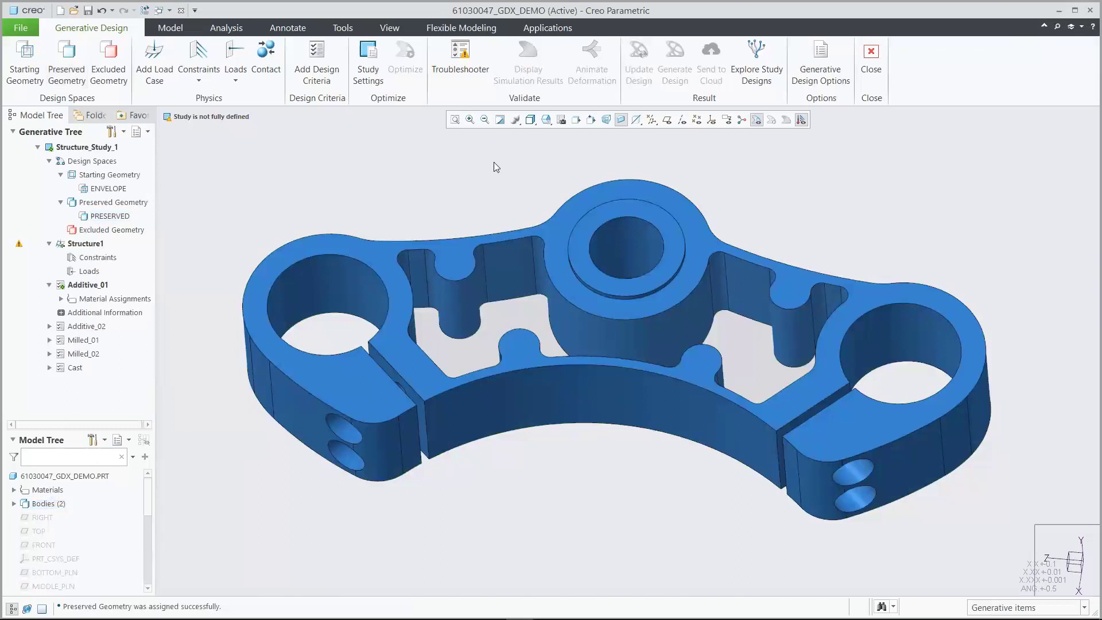
left_click(545, 120)
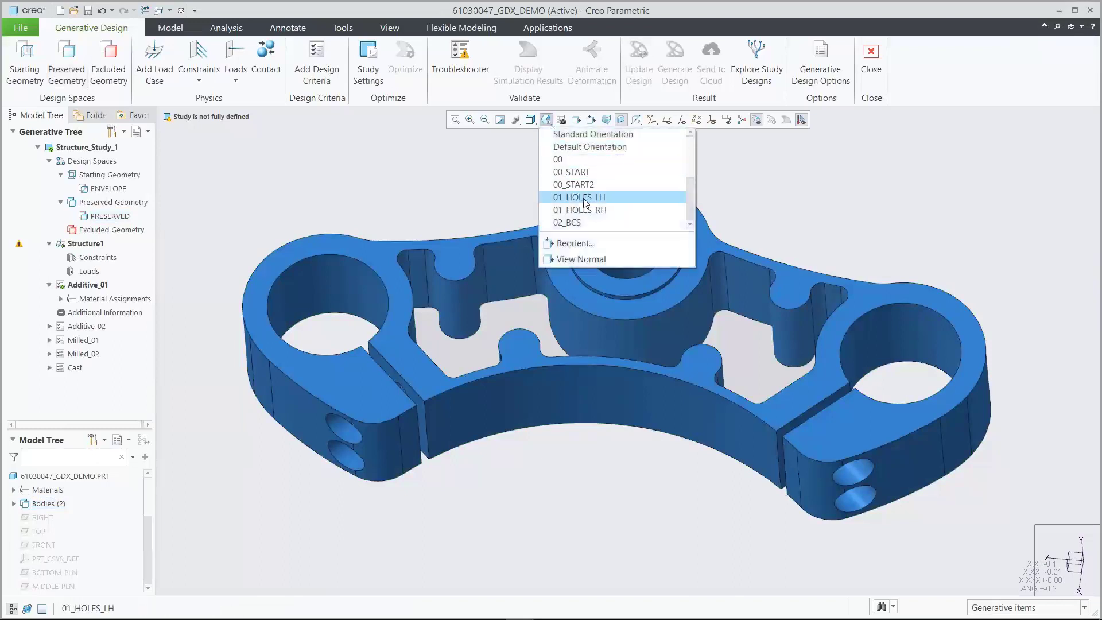
left_click(583, 223)
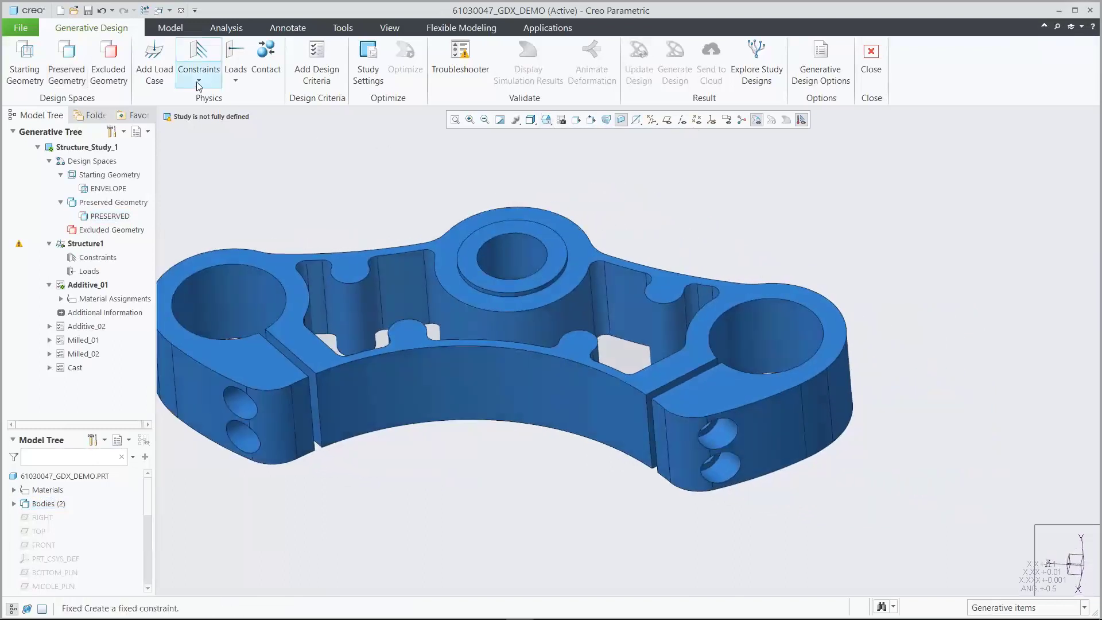
Add fixed constraint Fixed1 on the face of the central stem hole
left_click(199, 74)
left_click(205, 98)
left_click(509, 246)
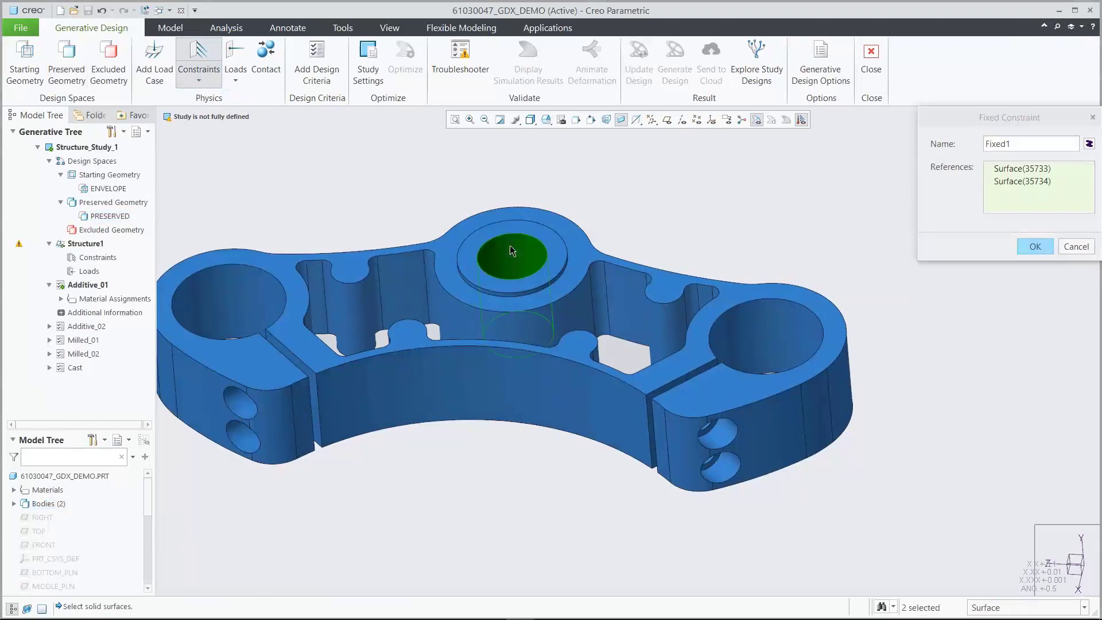
left_click(1030, 246)
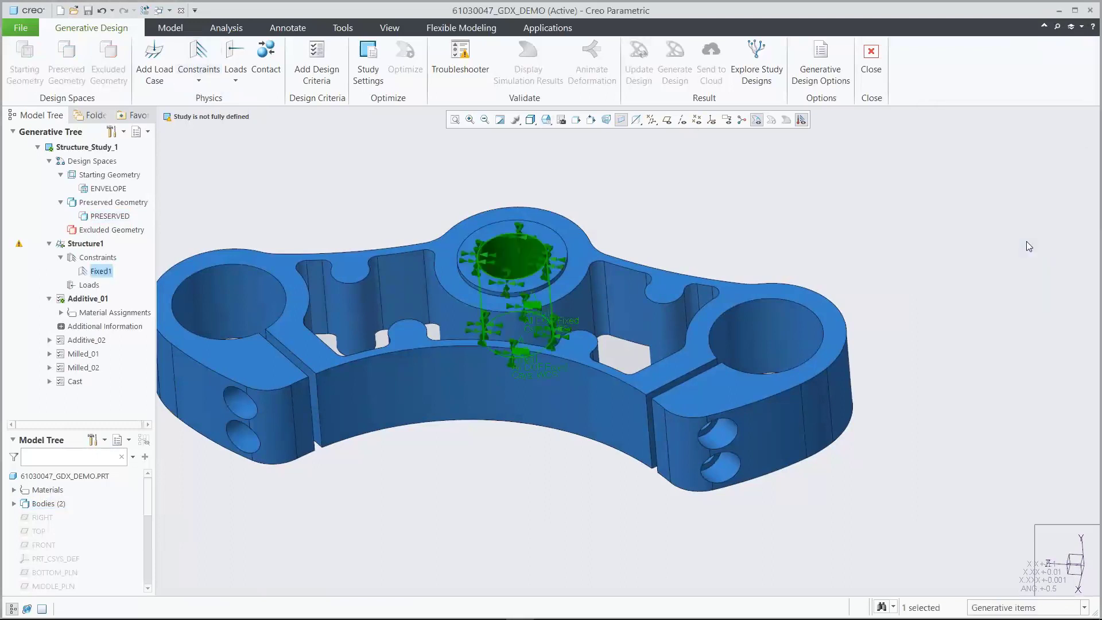
Add a force load on the left and right clamp holes
left_click(235, 73)
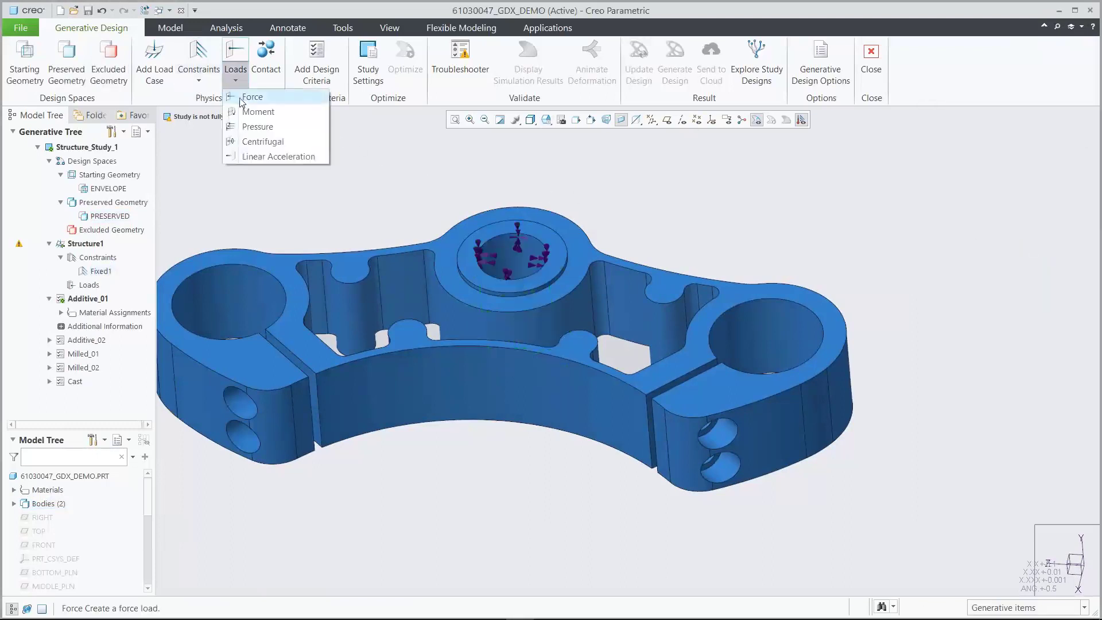
left_click(242, 99)
left_click(241, 291)
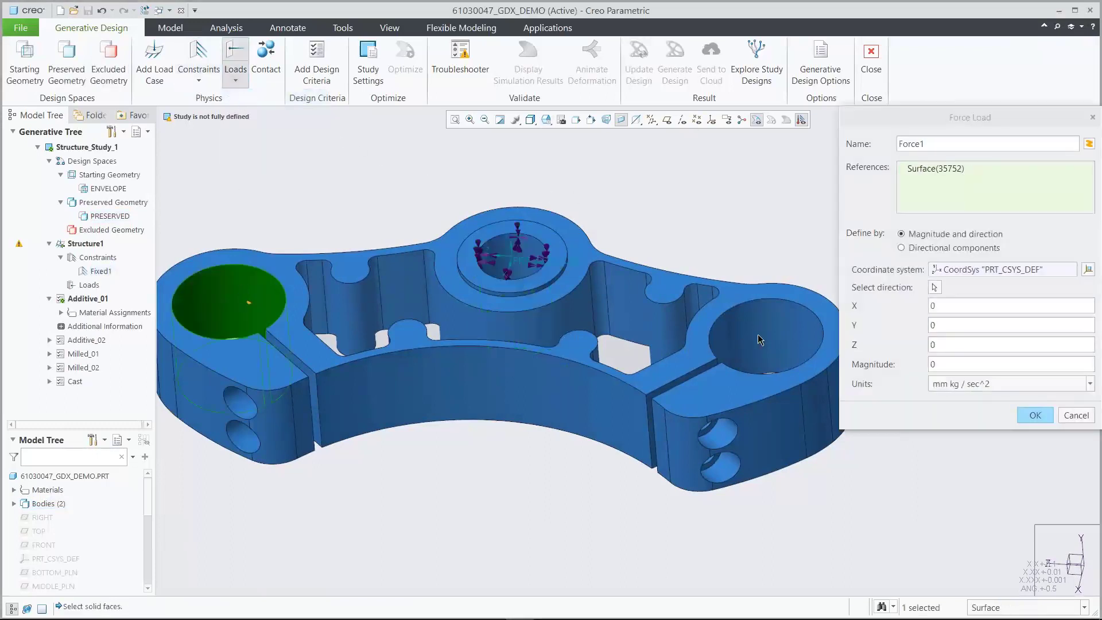
left_click(820, 327, "ctrl")
Define Force1 by components X 5200, Y 3000, Z 0 in N and confirm it
left_click(902, 248)
left_click(947, 288)
type("5200")
left_click(951, 308)
type("3000")
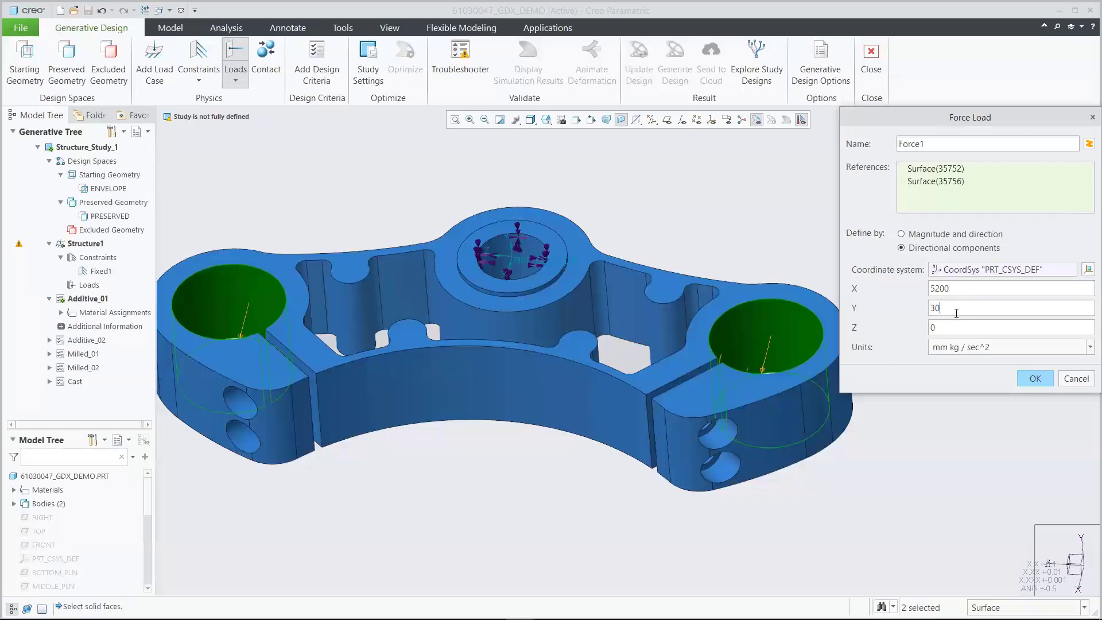
left_click(958, 348)
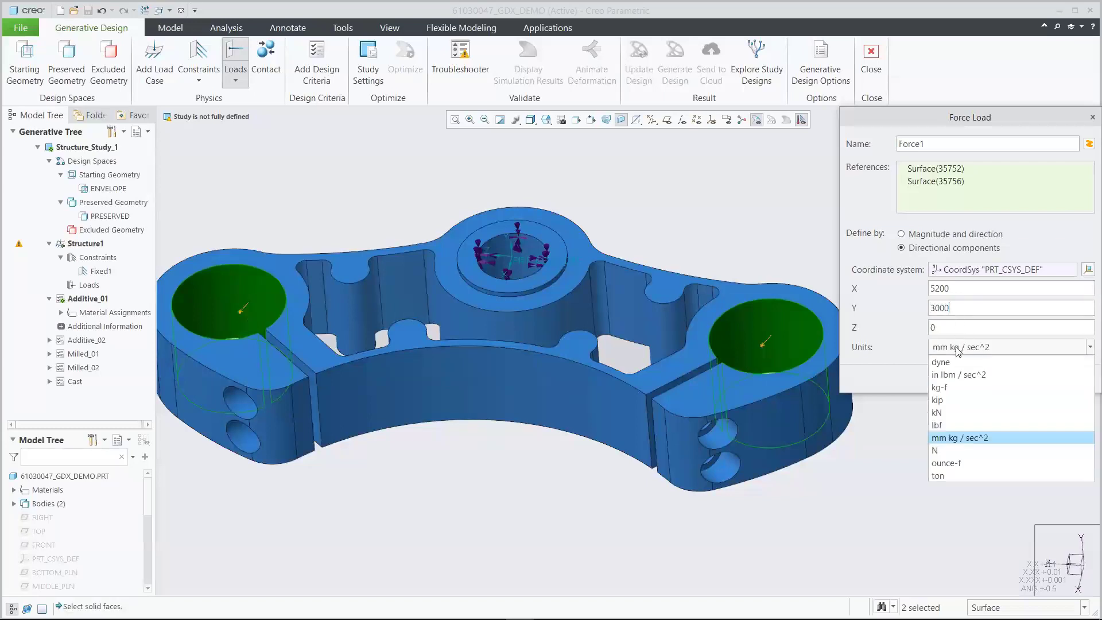
left_click(965, 451)
left_click(1027, 380)
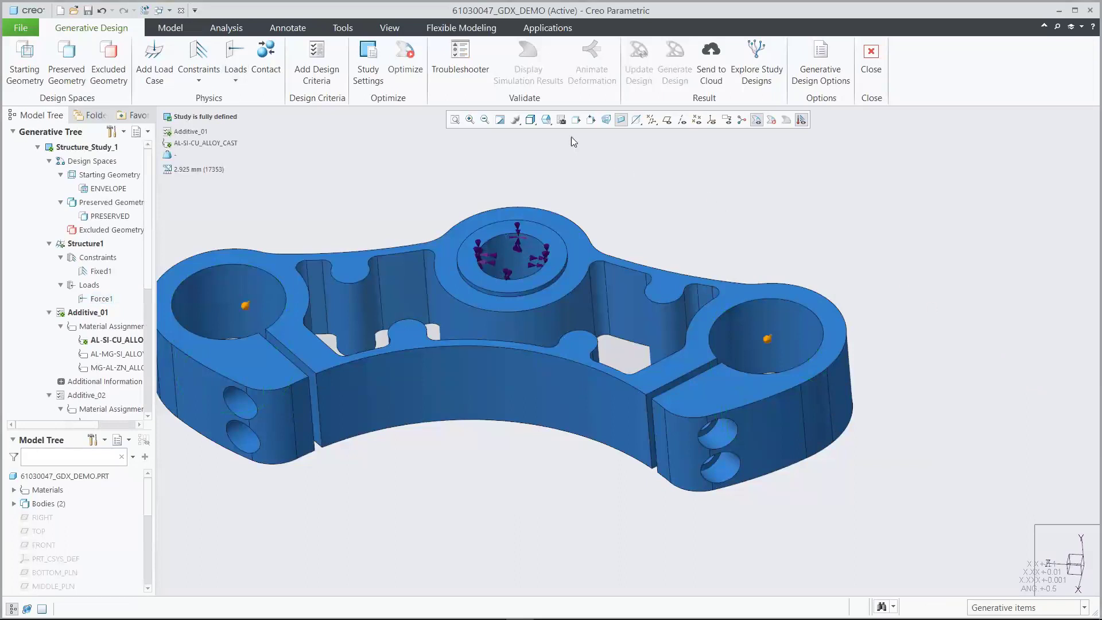
left_click(546, 119)
Restore the 00_START orientation and edit the Milled_02 design criteria from the Generative Tree
left_click(574, 172)
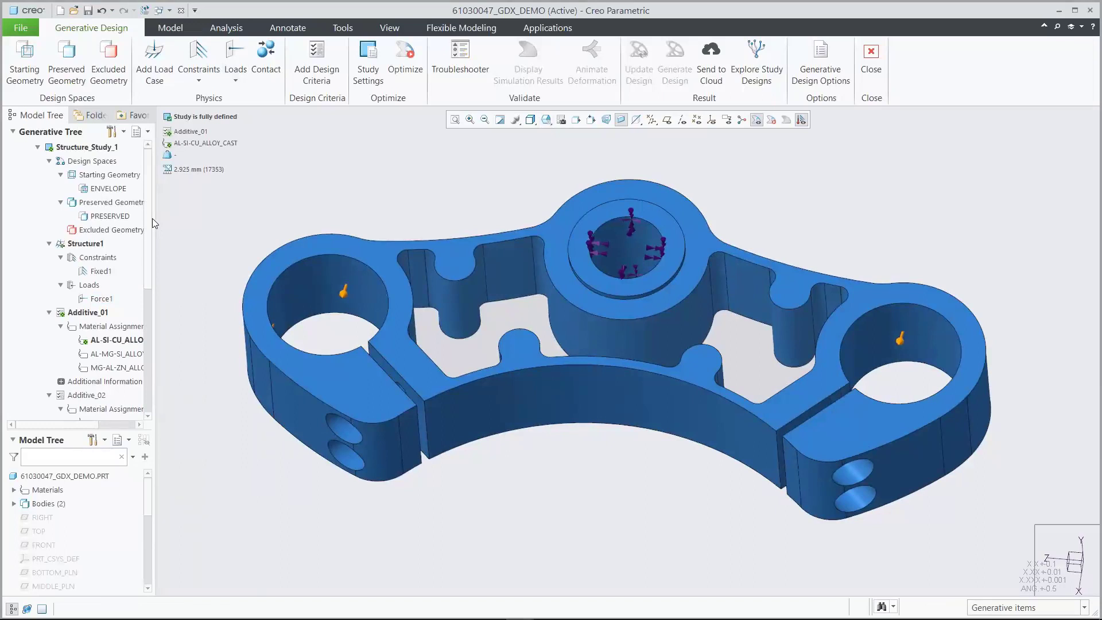
left_click_drag(153, 218, 158, 346)
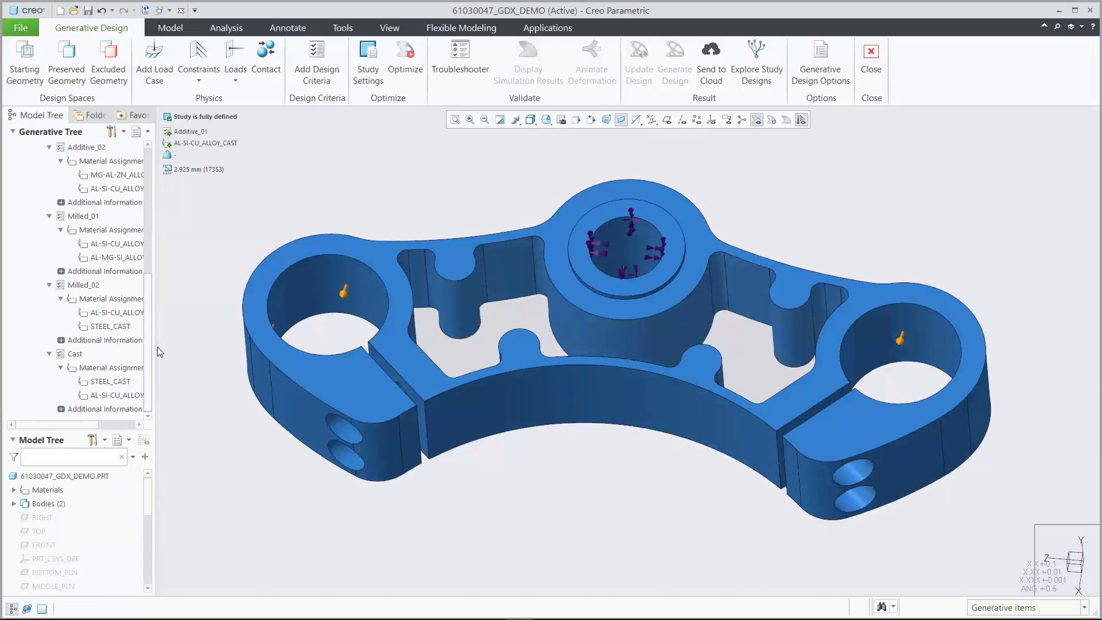
left_click_drag(157, 346, 156, 344)
left_click(86, 290)
left_click(111, 253)
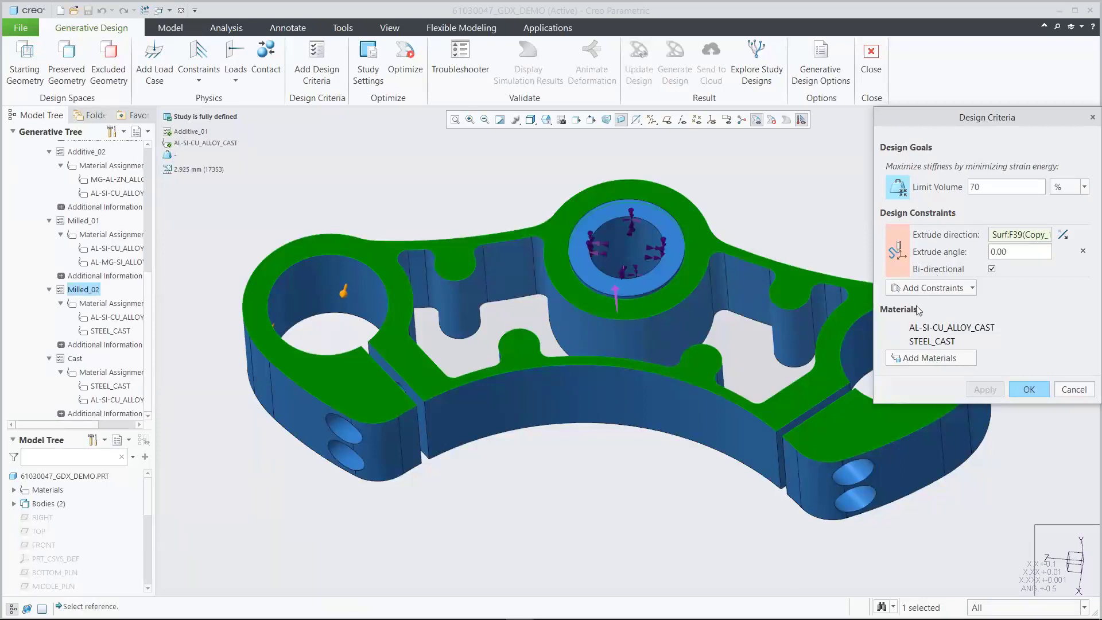
Add Steel_low_alloy from the Ferrous_metals library to Milled_02's materials and confirm
left_click(918, 357)
double_click(677, 154)
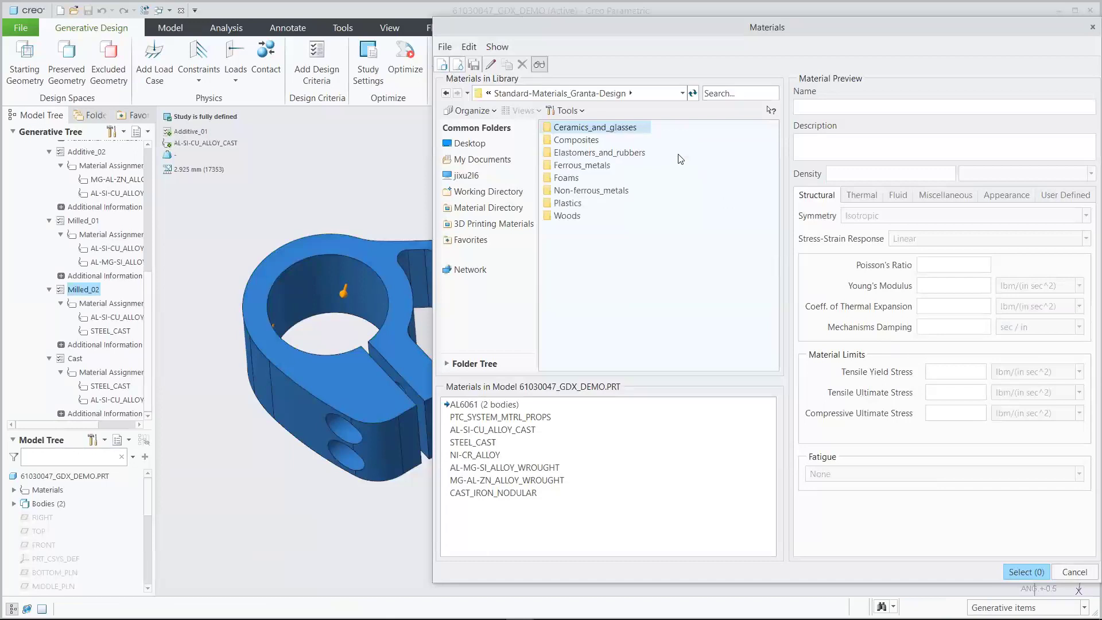
double_click(603, 167)
left_click(601, 267)
right_click(601, 268)
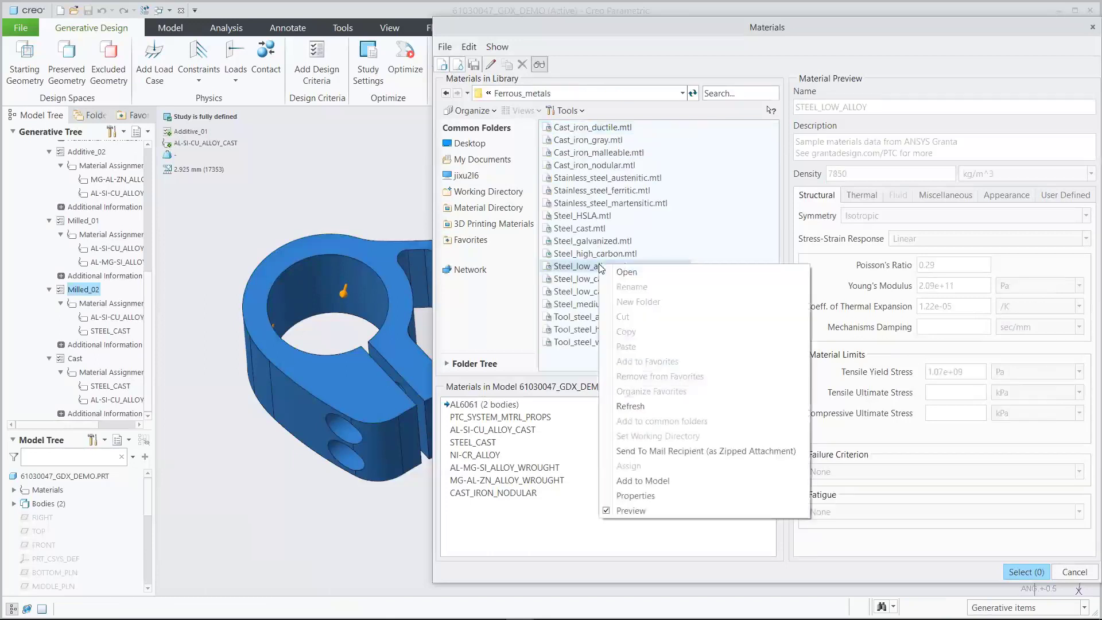
left_click(637, 484)
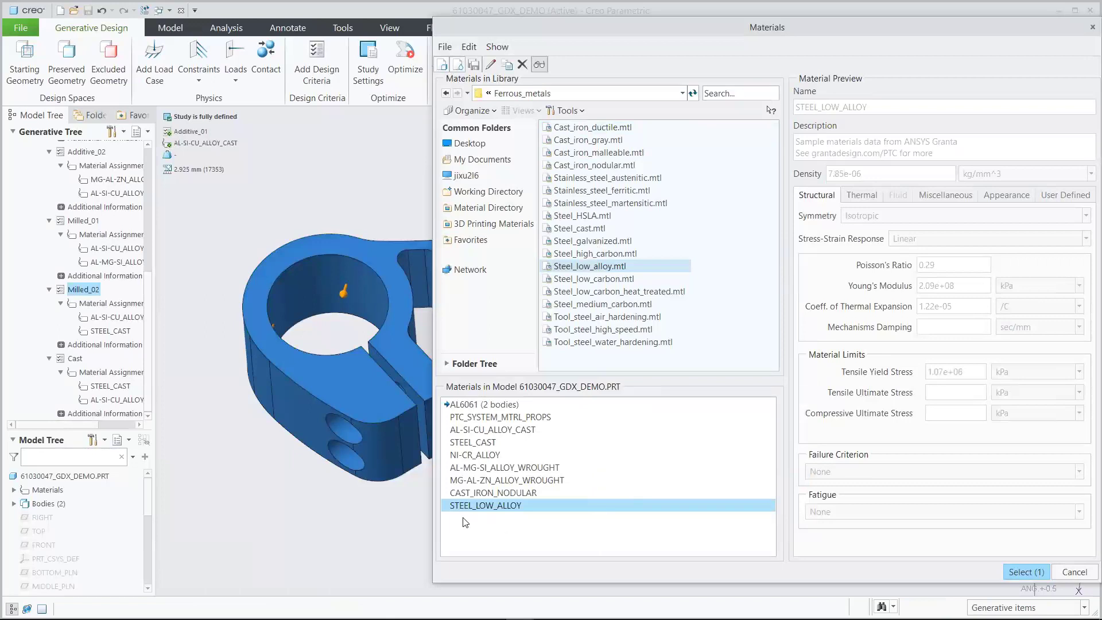
left_click(1000, 571)
left_click(1028, 404)
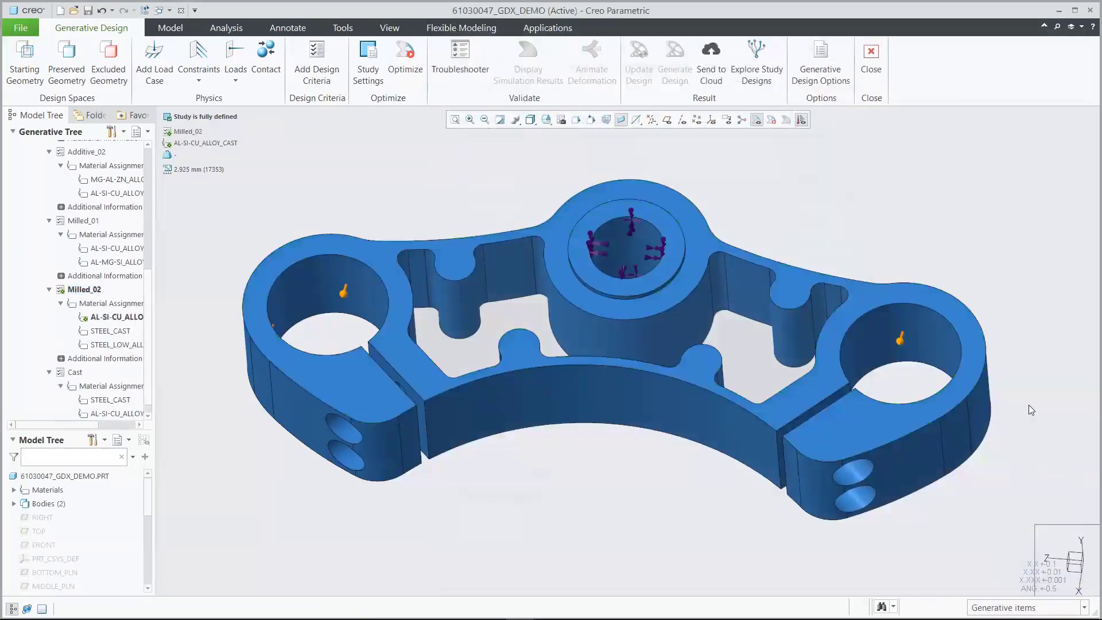
Change Min. element size in Study Settings to 2.925 mm, then Send to Cloud
left_click(376, 66)
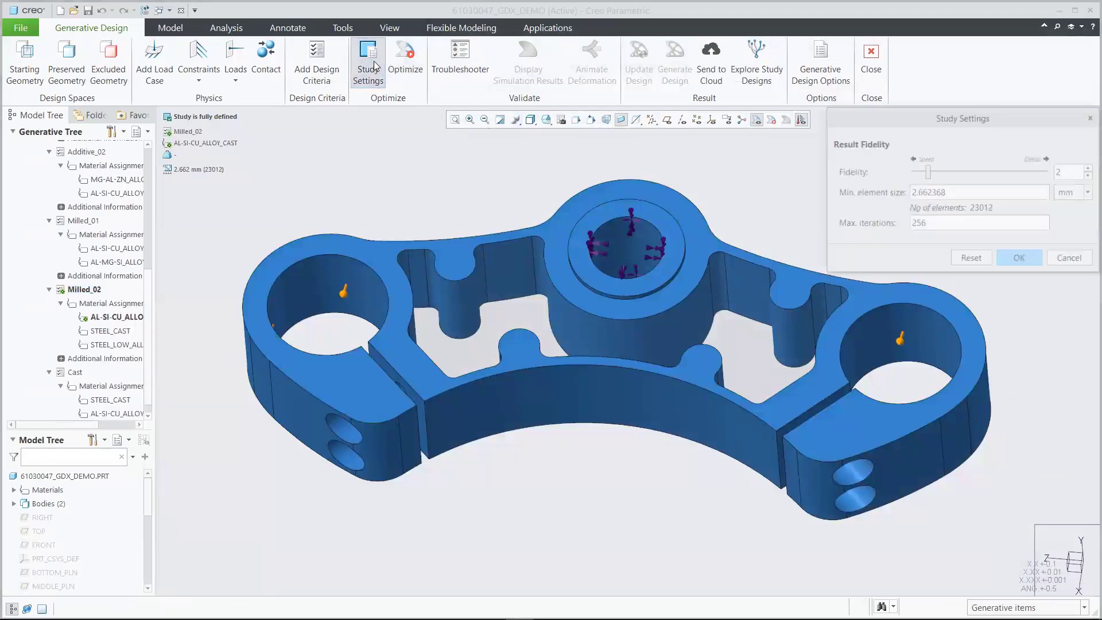
double_click(960, 196)
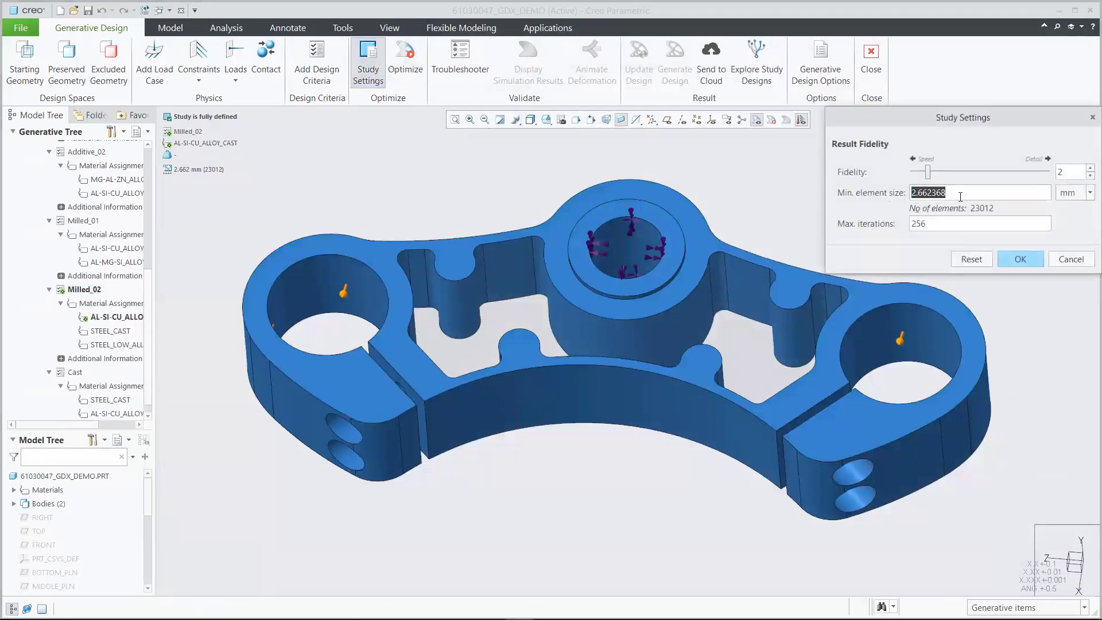
type("2.925")
left_click(1019, 253)
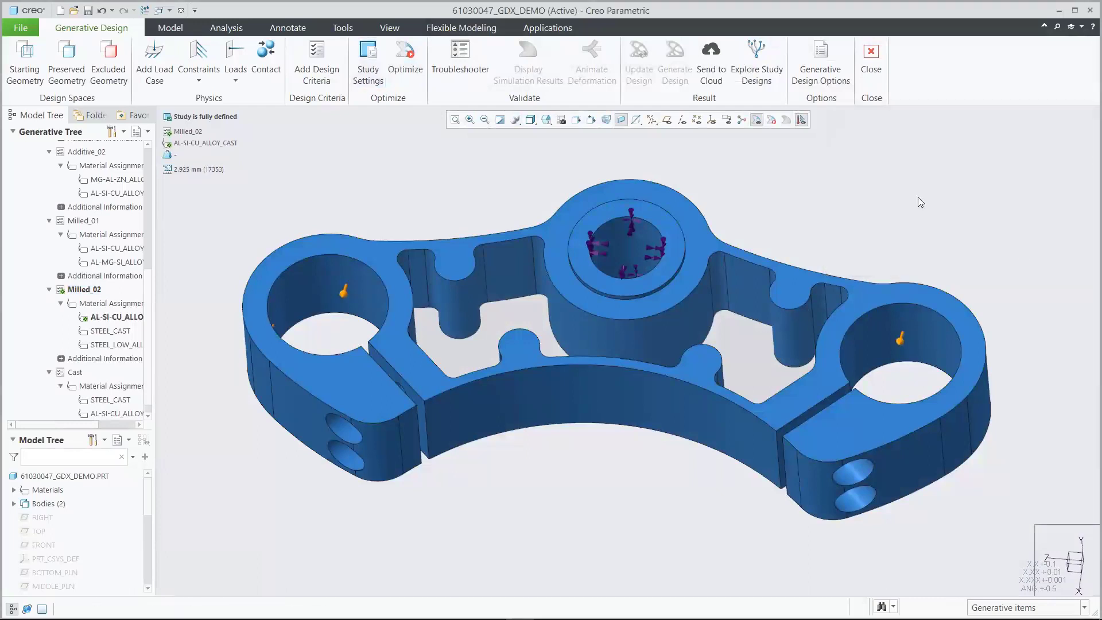
left_click(715, 71)
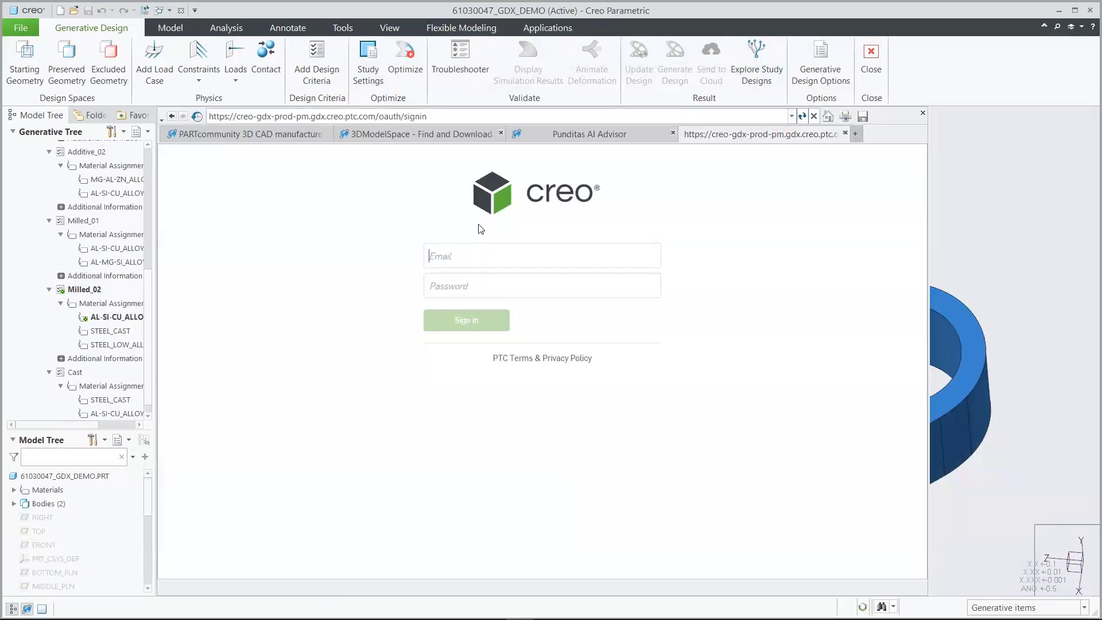
Sign in to Creo Generative Design with the account e-mail and password
key("Tab")
type("***********")
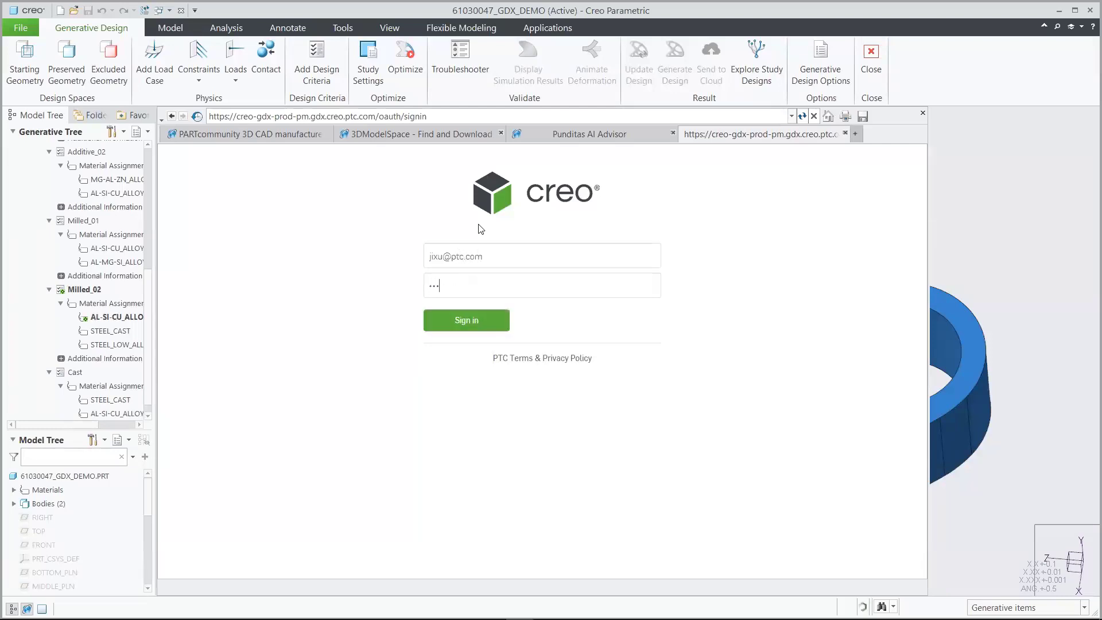
type("*")
key("Return")
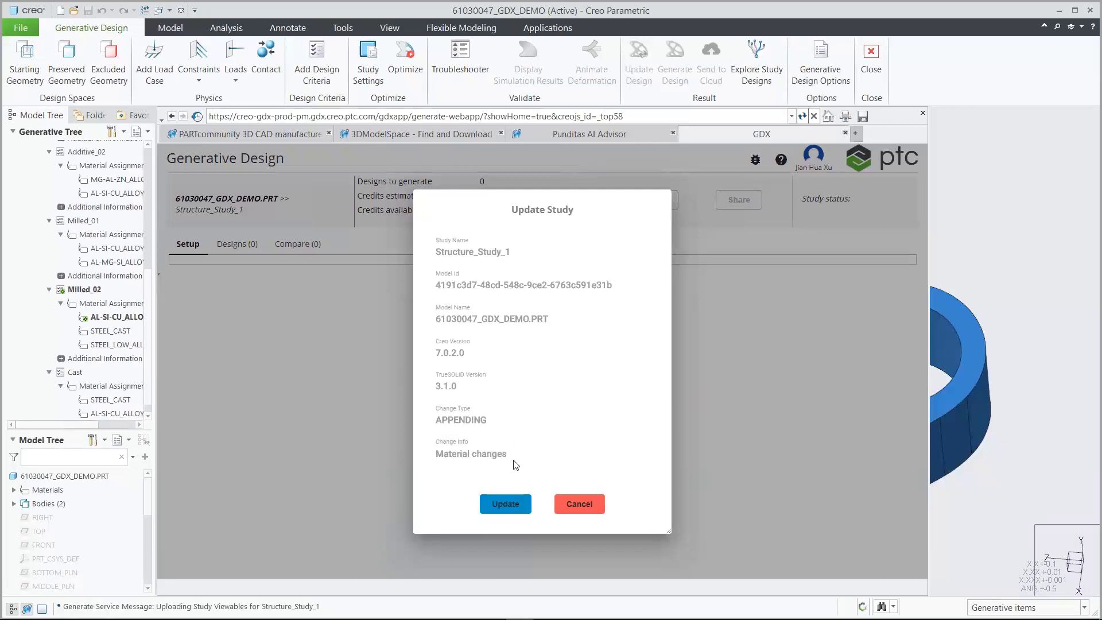
Accept the study update and add STEEL_LOW_ALLOY under Milled_02, estimating 1 design for 1 credit
left_click(506, 504)
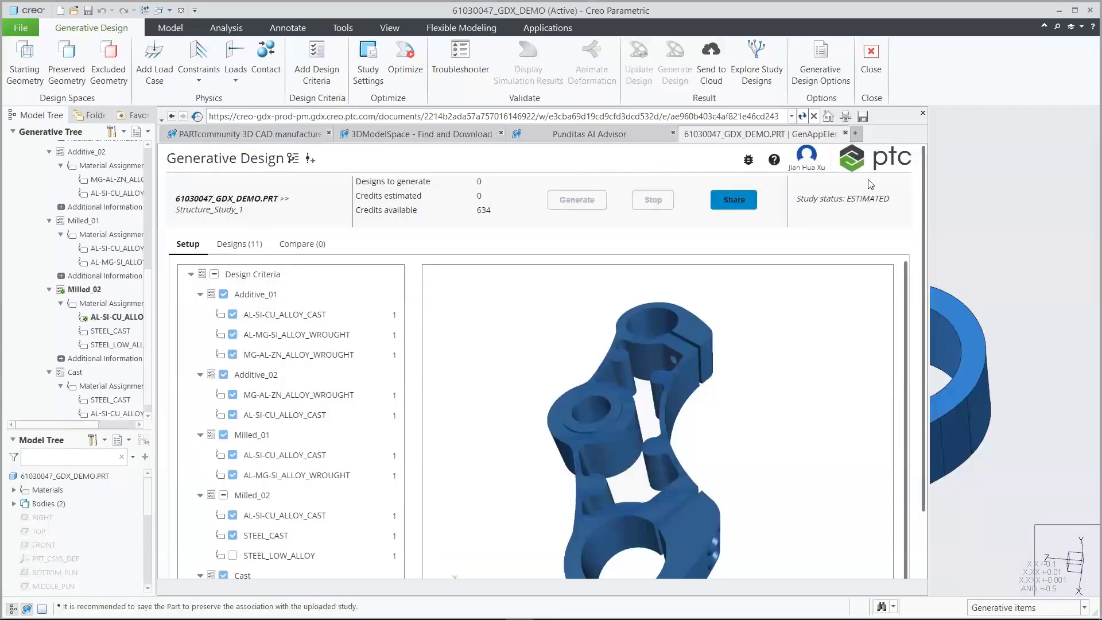
left_click_drag(924, 187, 919, 253)
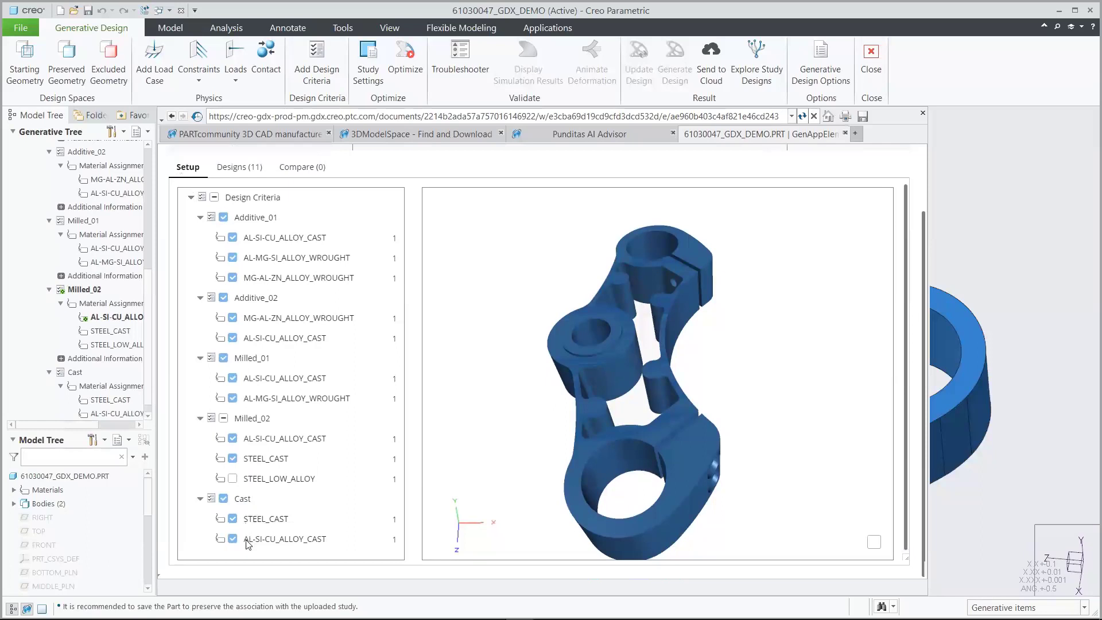
left_click(233, 478)
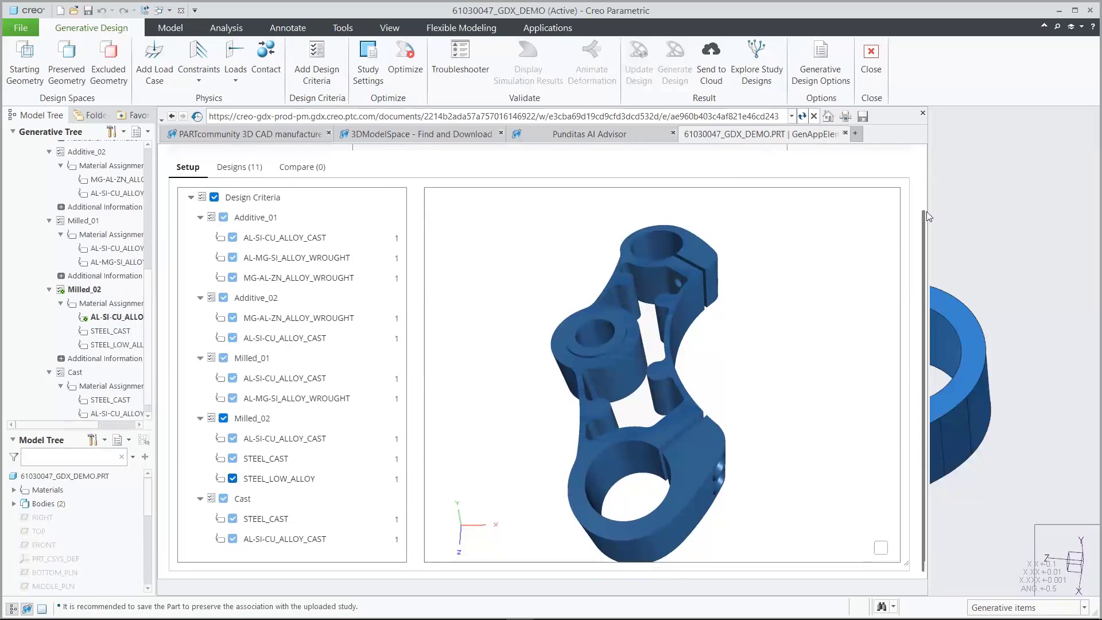
left_click_drag(923, 218, 929, 147)
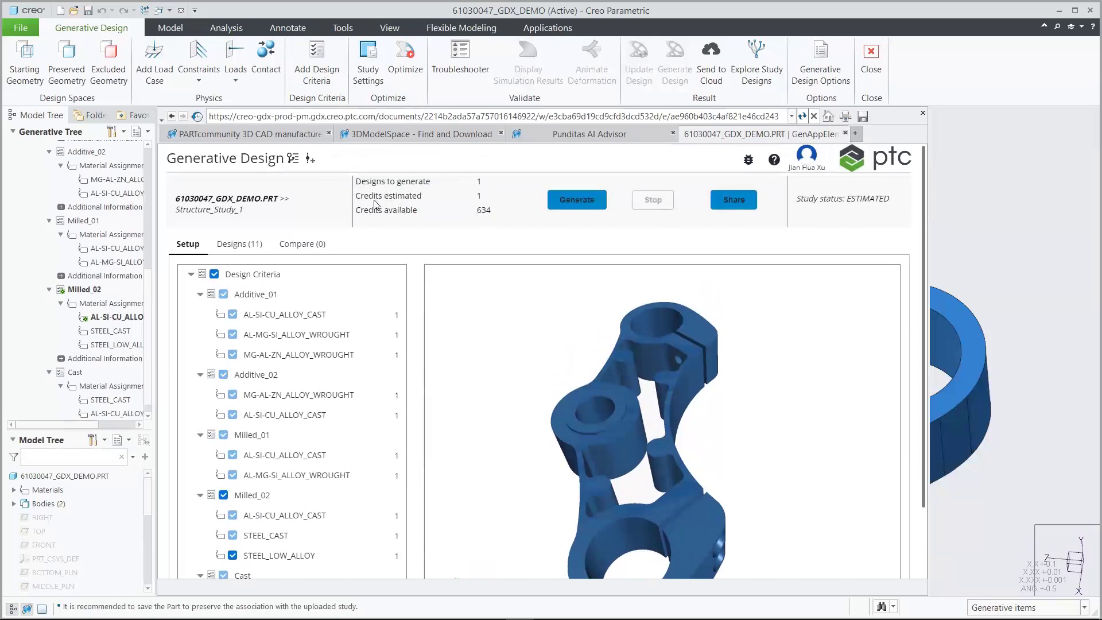
Submit the study to generate the new design and dismiss the confirmation
left_click(571, 201)
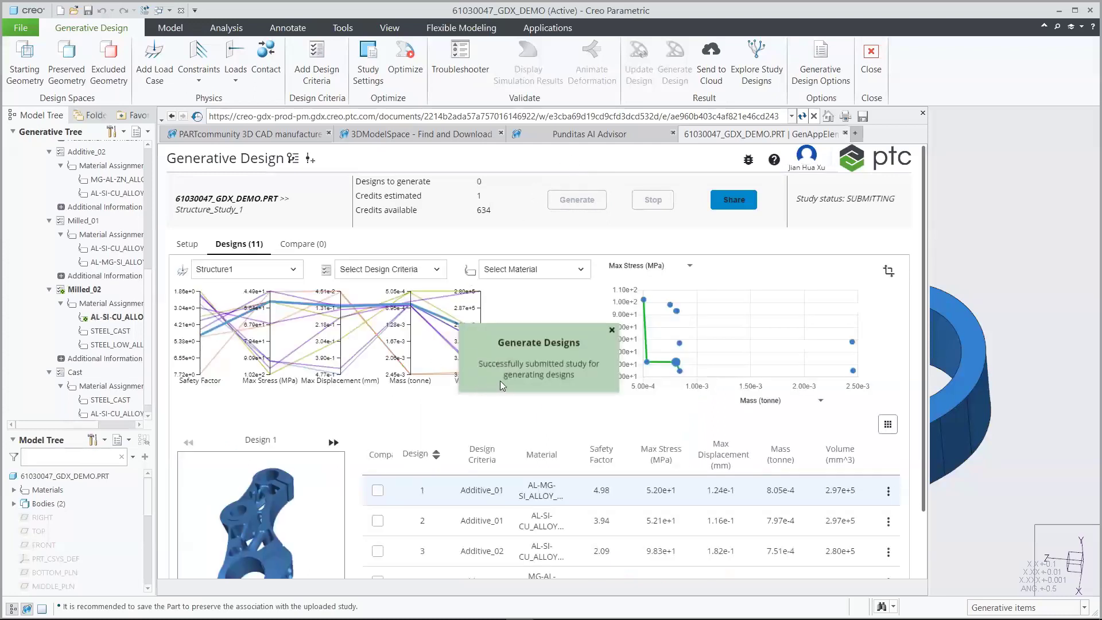
left_click(611, 332)
left_click_drag(924, 259, 918, 357)
Show 15 designs per page so all 12 designs, including Milled_02 STEEL_LOW_ALLOY, are listed
left_click(699, 552)
left_click(702, 520)
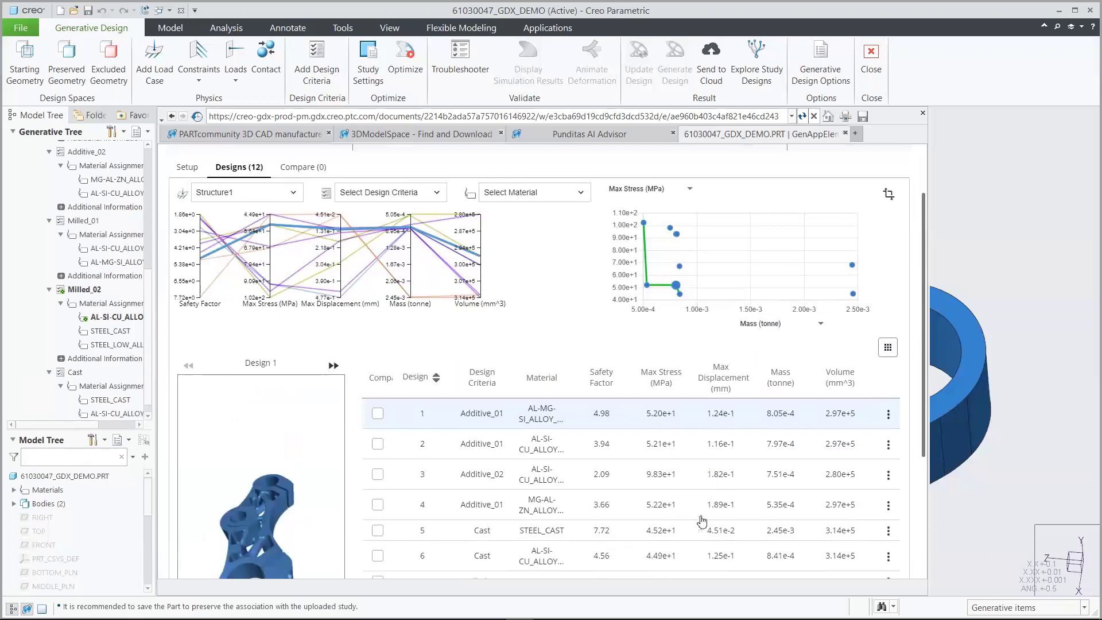
left_click_drag(925, 386, 911, 525)
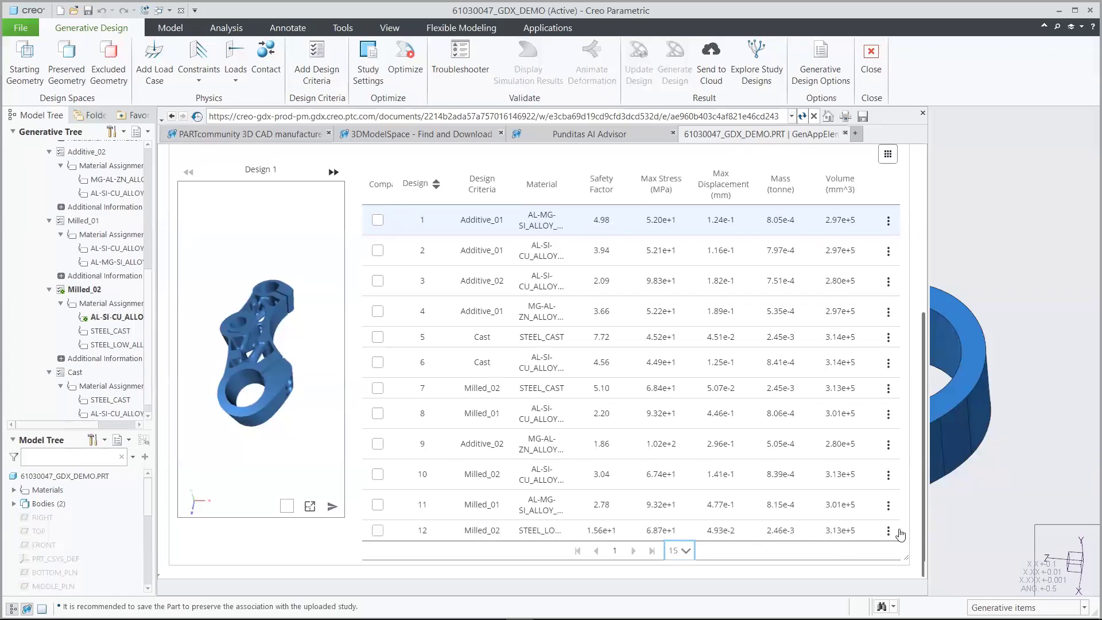
left_click_drag(925, 531, 932, 339)
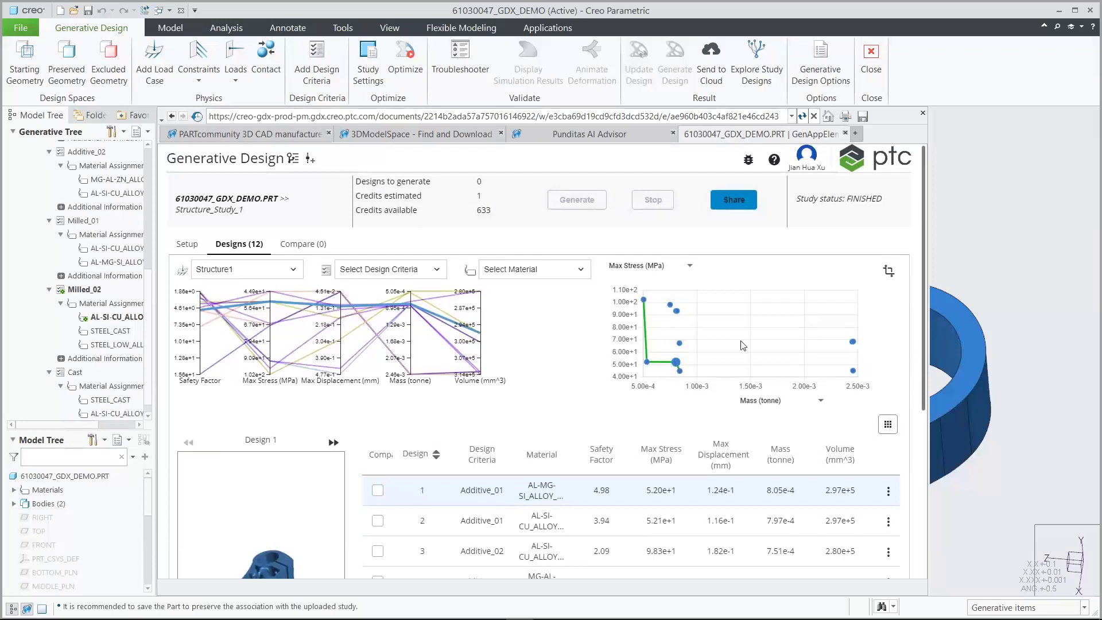
Filter the designs to AL-MG-SI_ALLOY_WROUGHT material, then clear the material filter
left_click(290, 271)
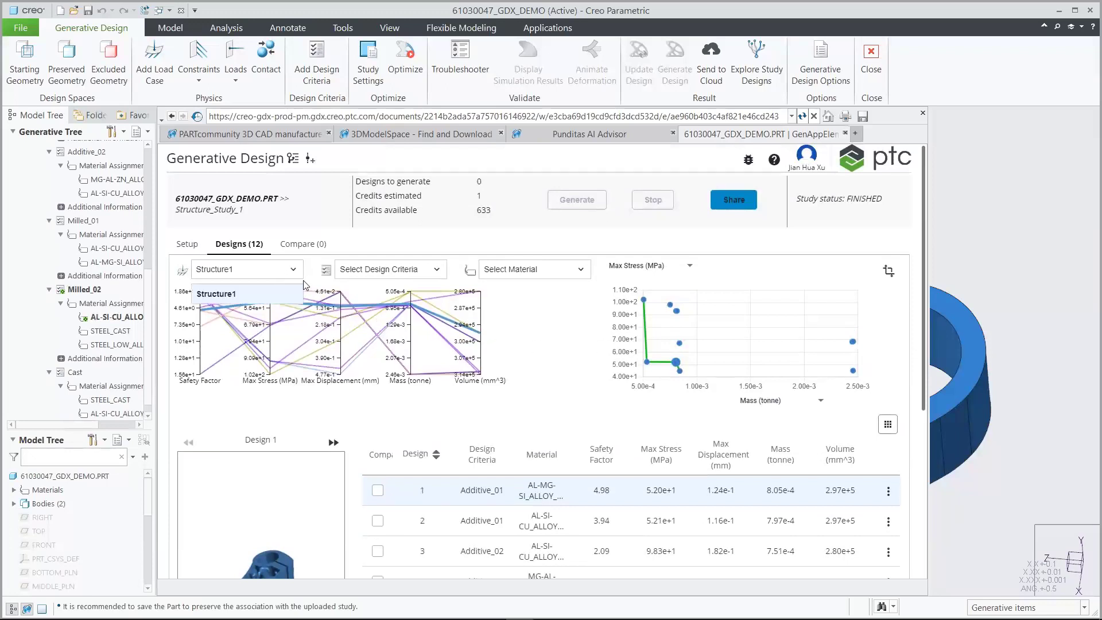
left_click(307, 275)
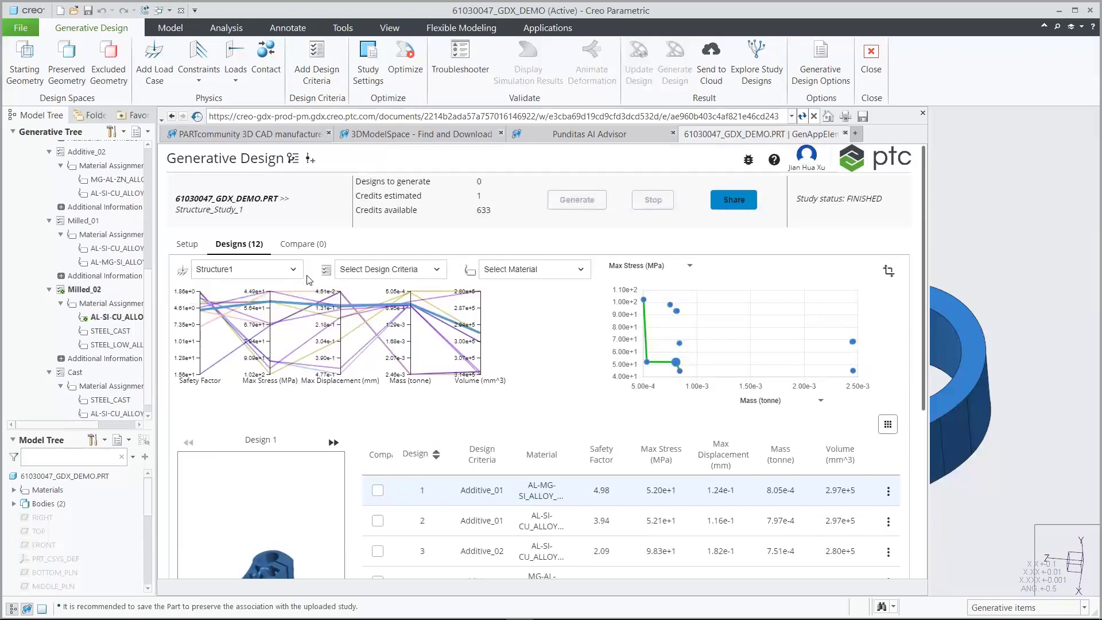
left_click(581, 272)
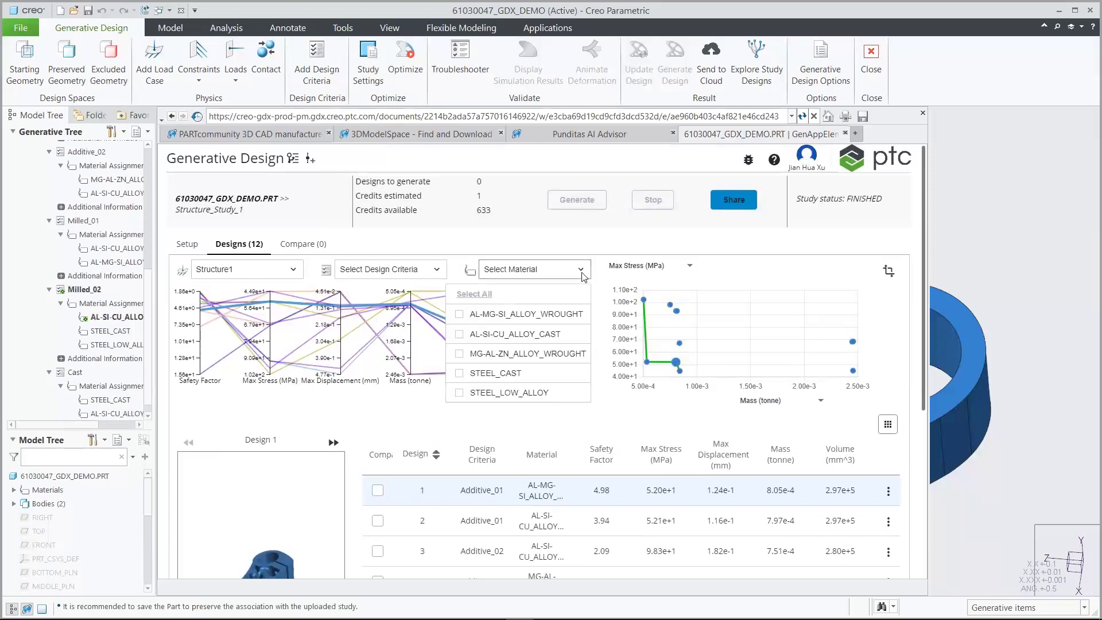
left_click(566, 317)
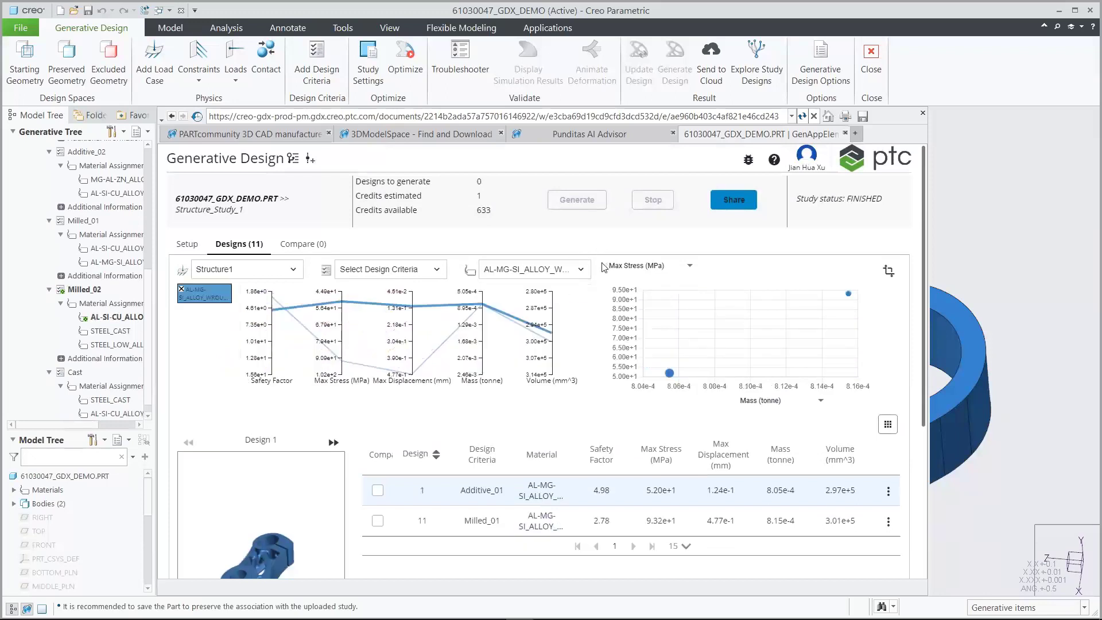
mouse_move(926, 288)
left_mouse_down()
mouse_move(927, 329)
mouse_move(926, 288)
left_mouse_up()
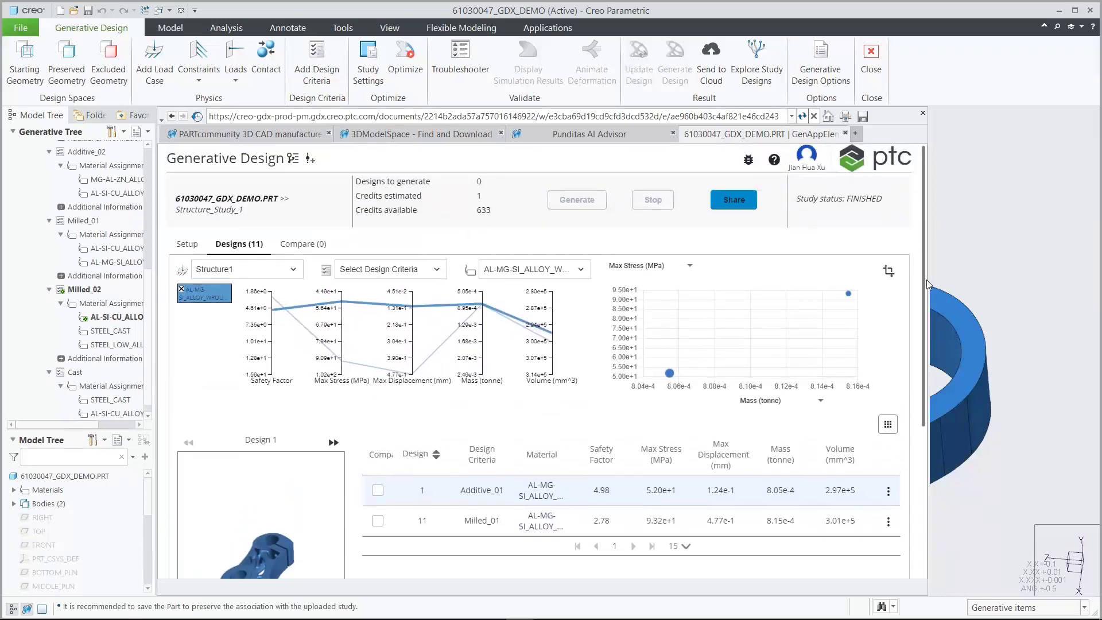
left_click(551, 270)
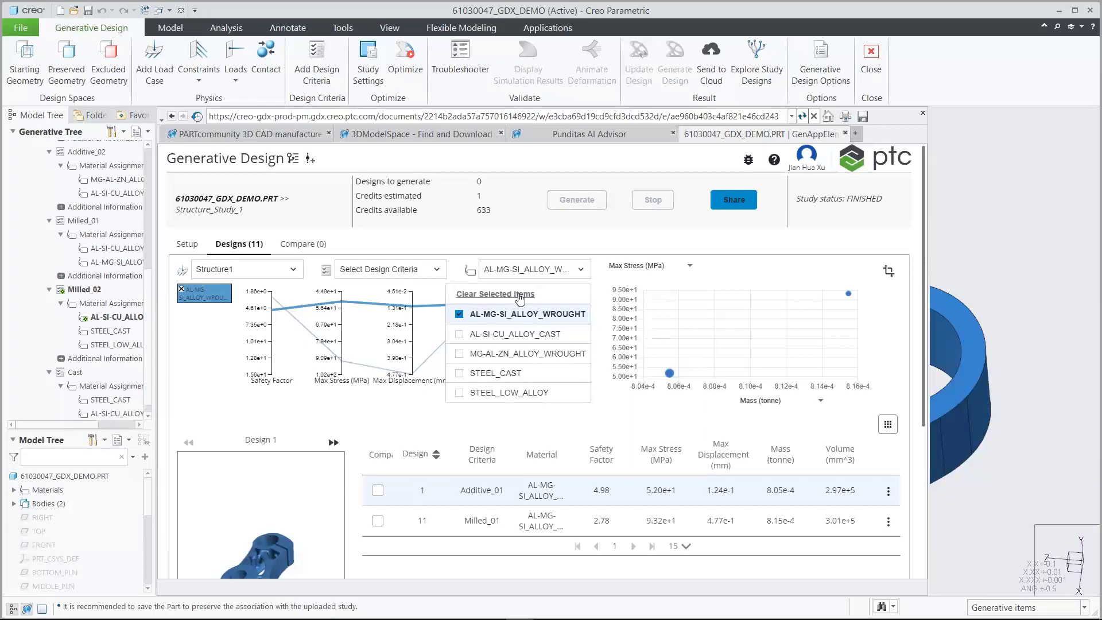
left_click(520, 293)
Filter the designs by the Additive_01 and Milled_02 criteria, then clear the criteria filter
left_click(421, 271)
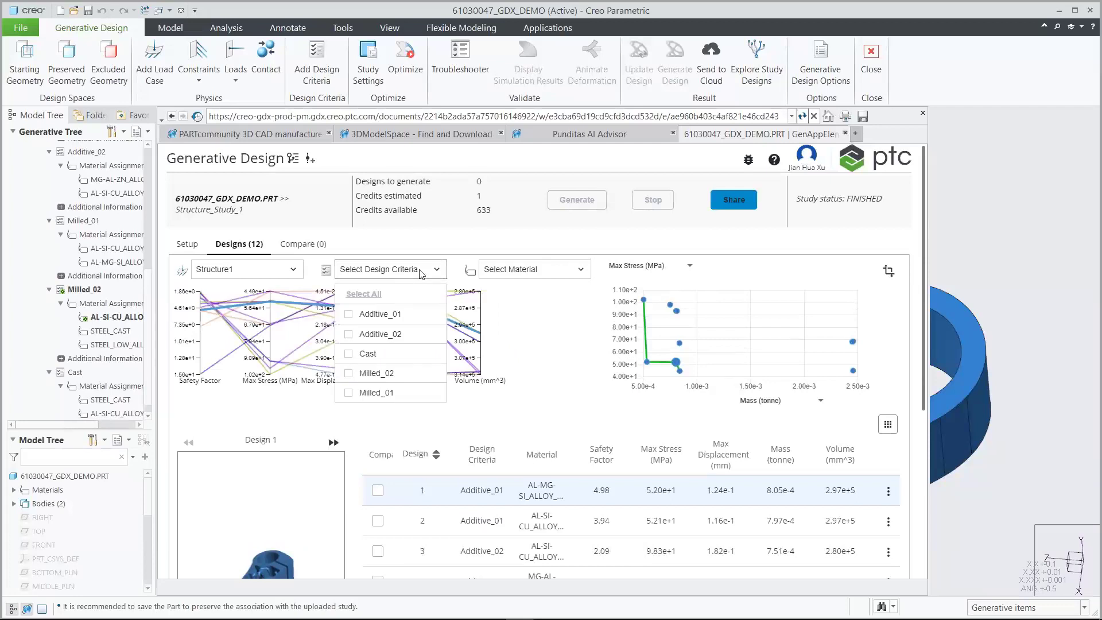
left_click(379, 314)
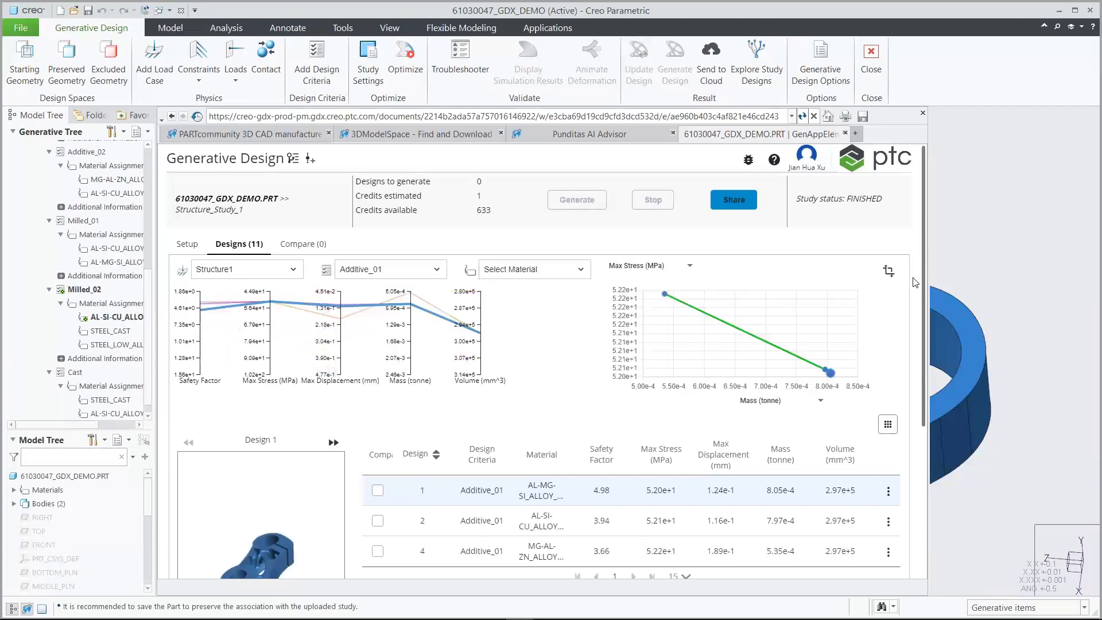
scroll(922, 281, "down", 3)
scroll(924, 267, "up", 3)
left_click(422, 270)
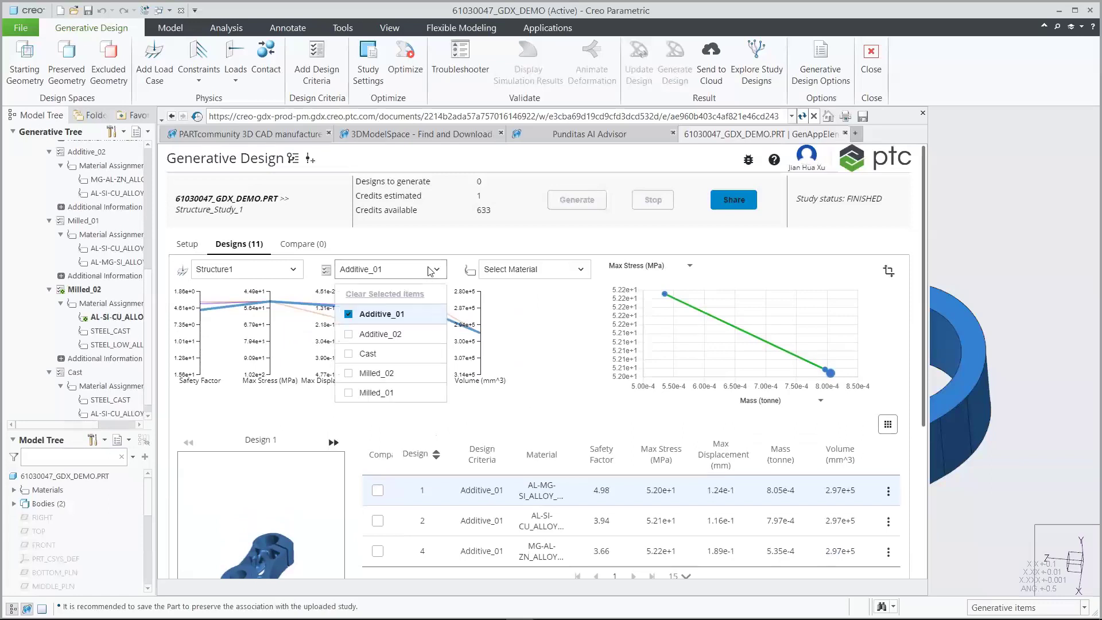
left_click(389, 374)
mouse_move(924, 250)
left_mouse_down()
mouse_move(920, 328)
mouse_move(921, 245)
left_mouse_up()
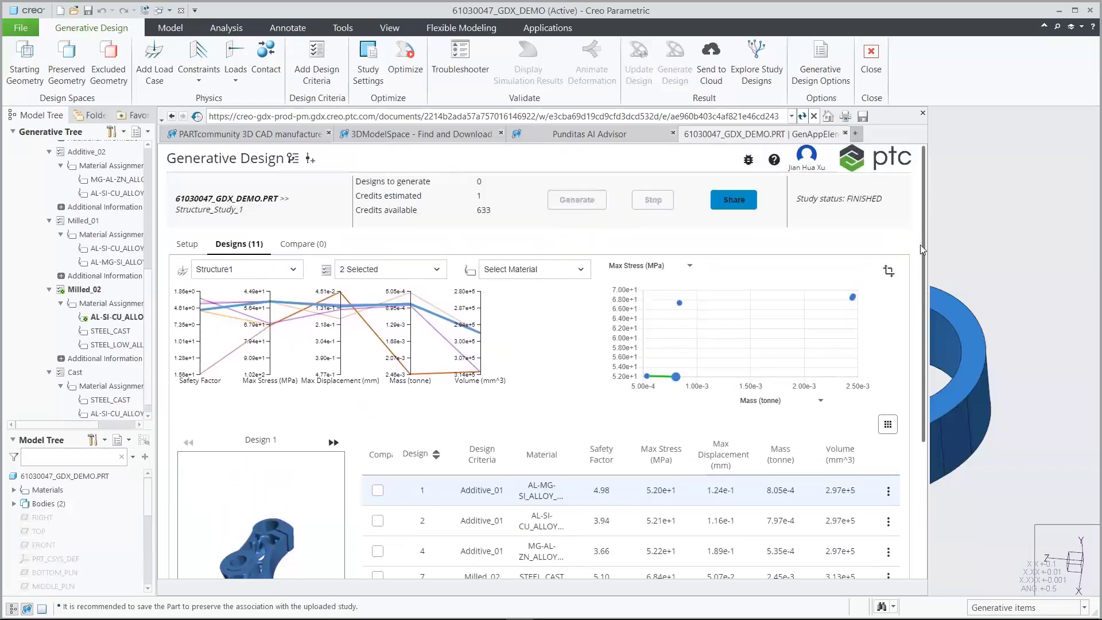
left_click(423, 270)
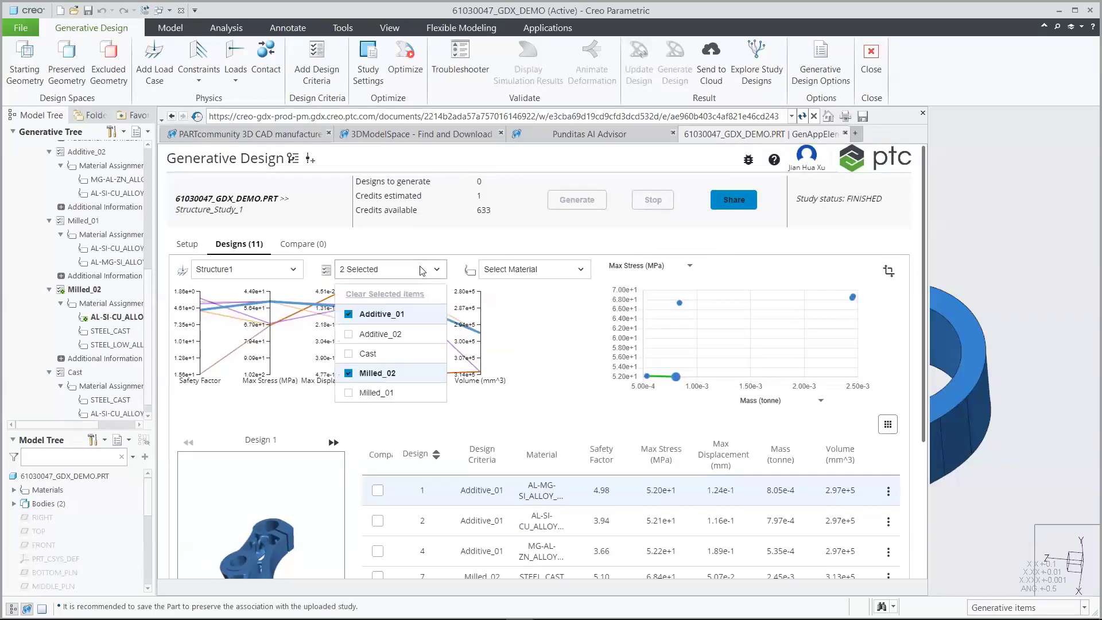
left_click(409, 295)
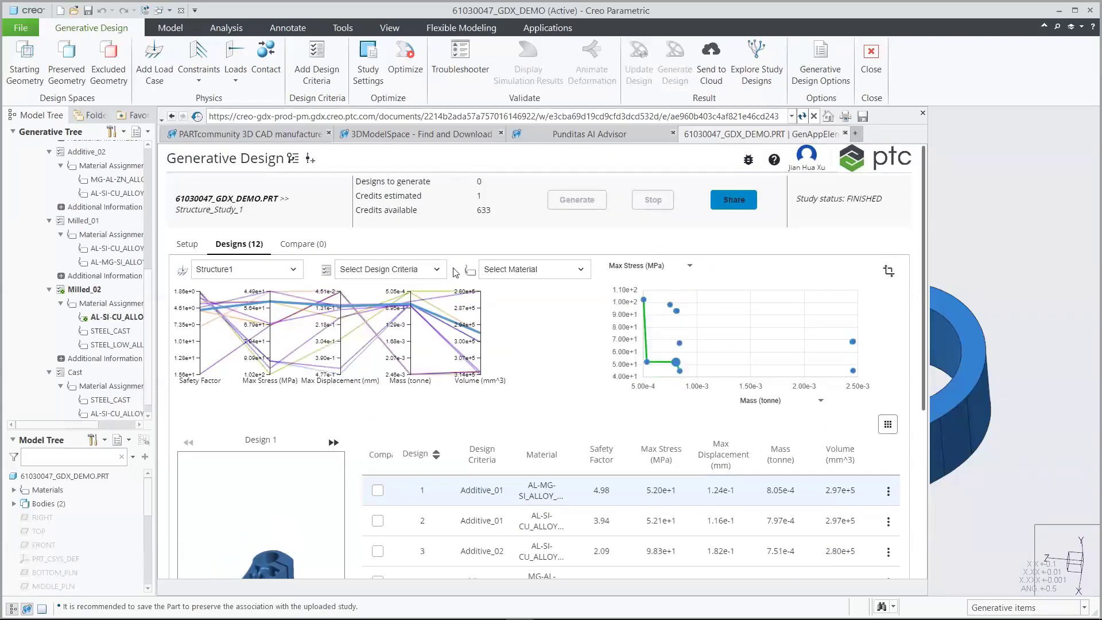
Move the Safety Factor axis to the chart's end, flip it, and brush a Safety Factor range
left_click_drag(193, 387, 497, 347)
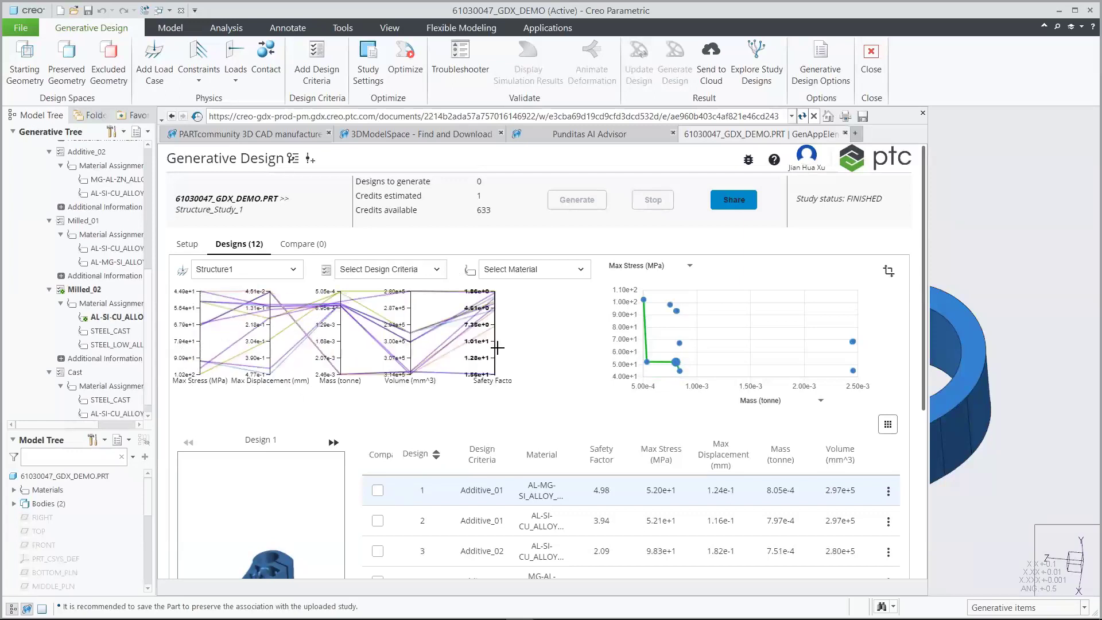
double_click(470, 385)
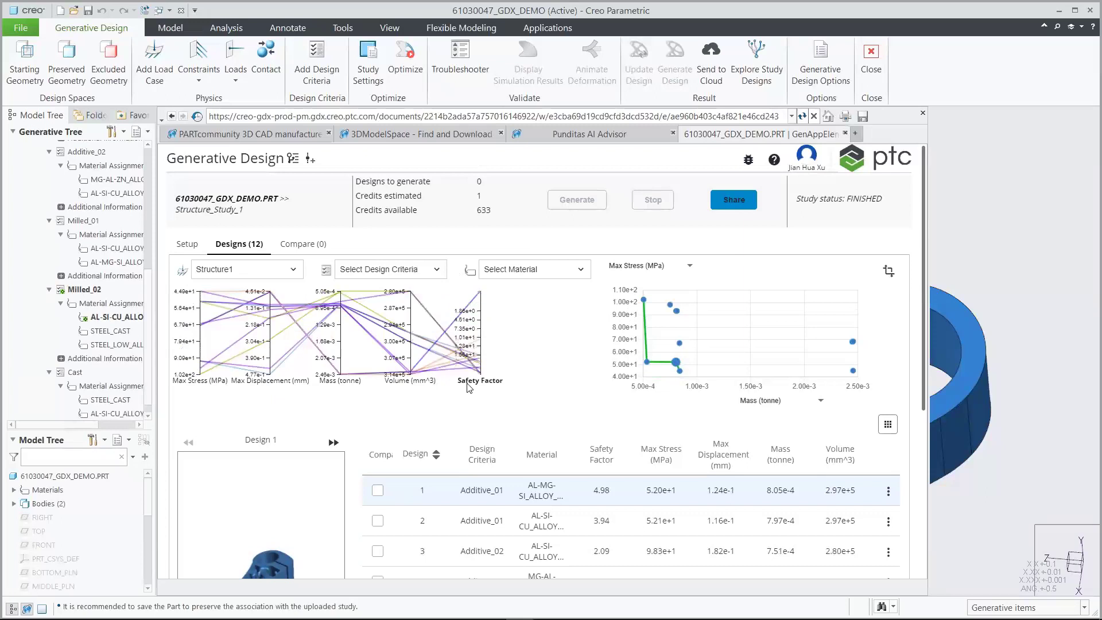
left_click_drag(475, 363, 500, 291)
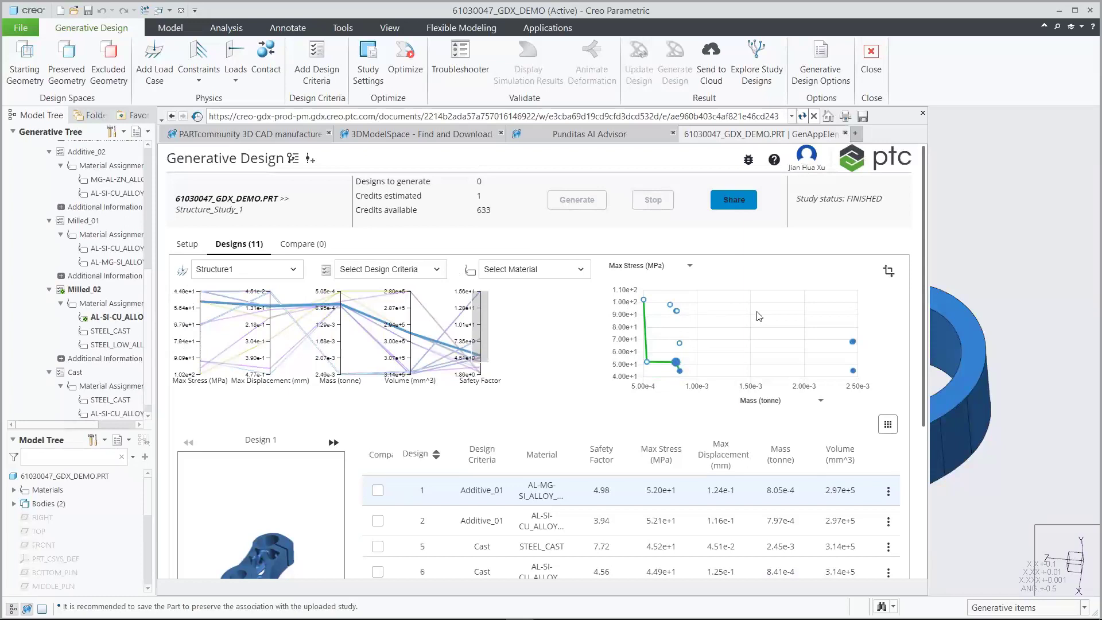
left_click_drag(923, 306, 921, 282)
Add a Mass range filter, remove the Safety Factor filter, and widen the Max Displacement range
left_click_drag(341, 329, 347, 289)
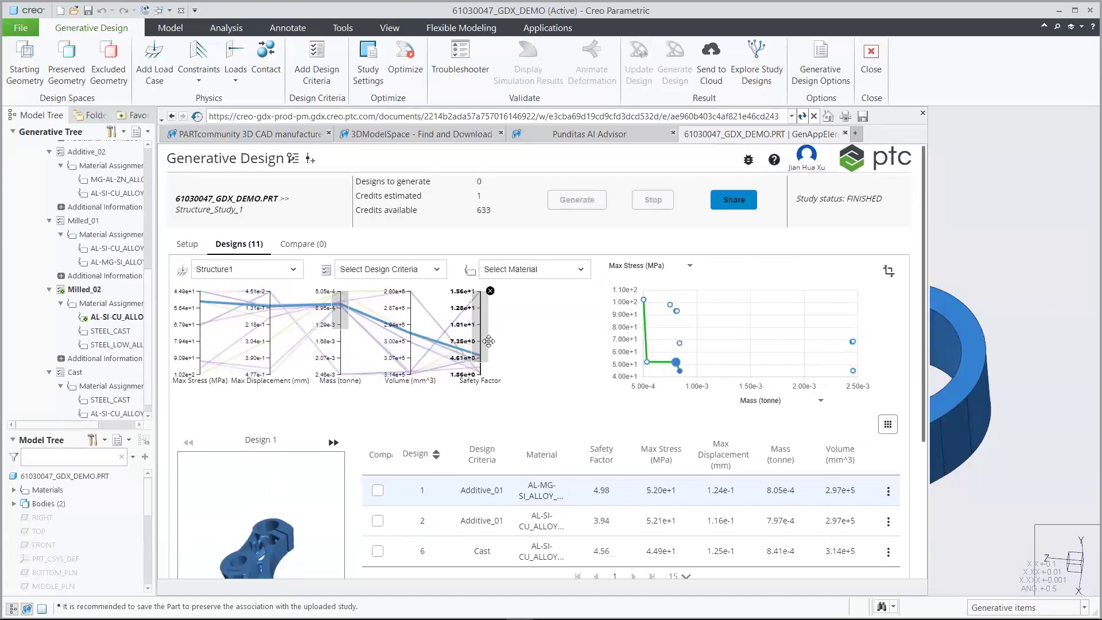
mouse_move(923, 351)
left_mouse_down()
mouse_move(924, 384)
mouse_move(922, 349)
left_mouse_up()
left_click(468, 333)
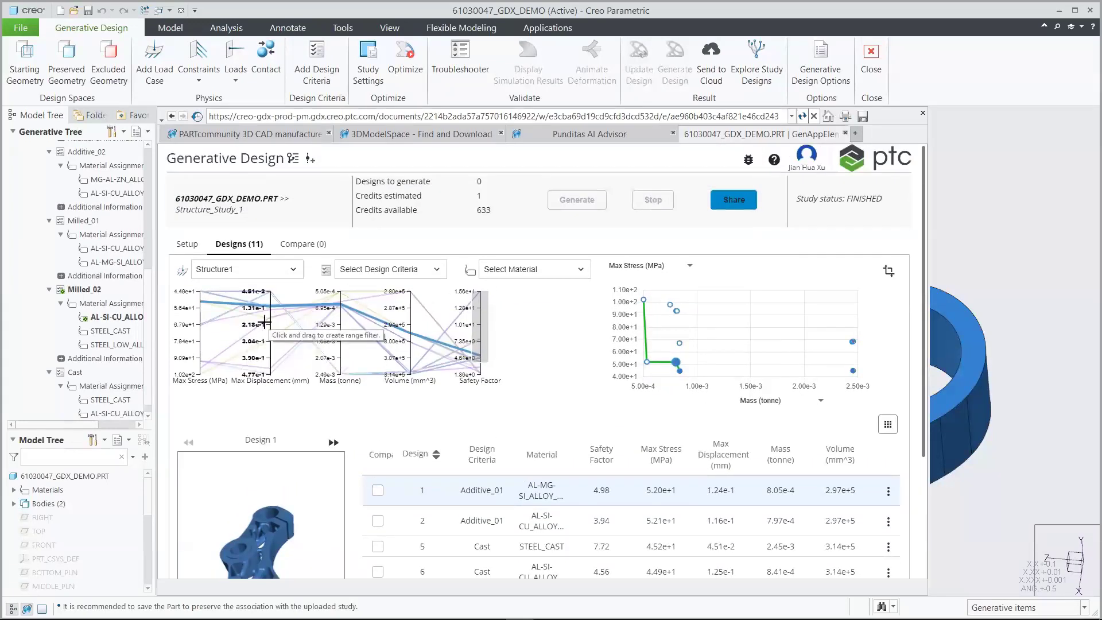
left_click_drag(280, 310, 280, 291)
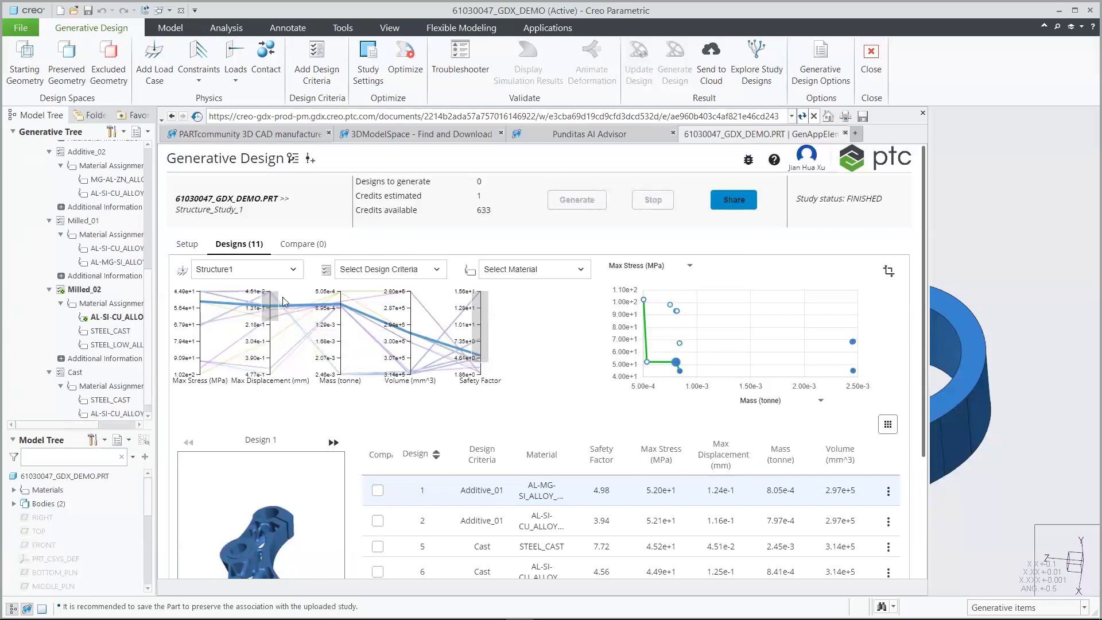
left_click_drag(922, 299, 916, 332)
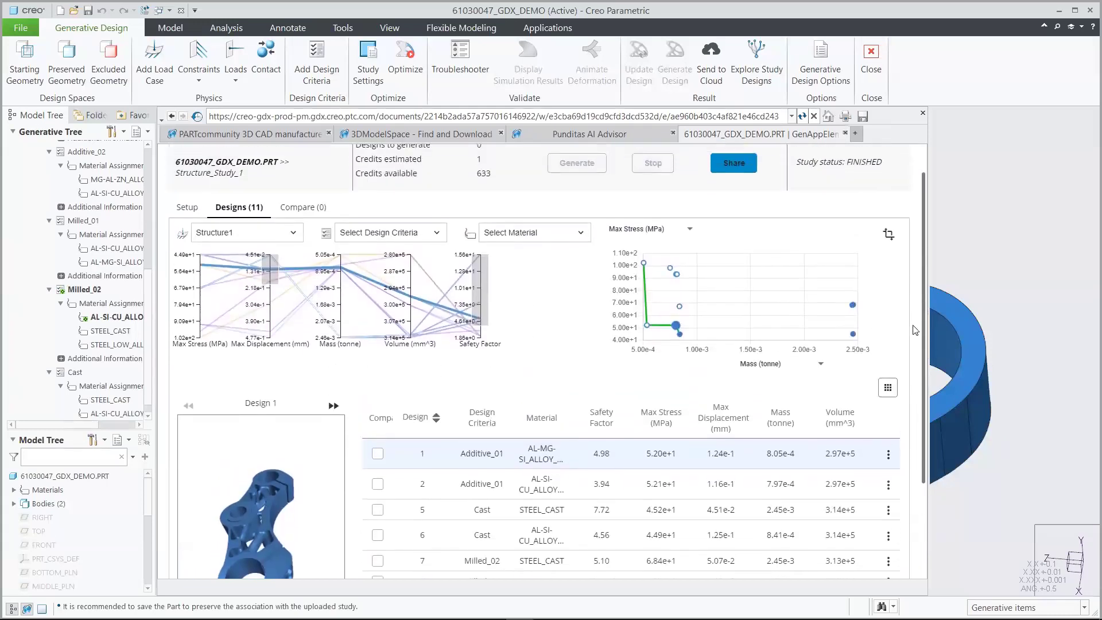
Show the designs as cards and plot Safety Factor on the scatter plot's vertical axis
left_click(887, 390)
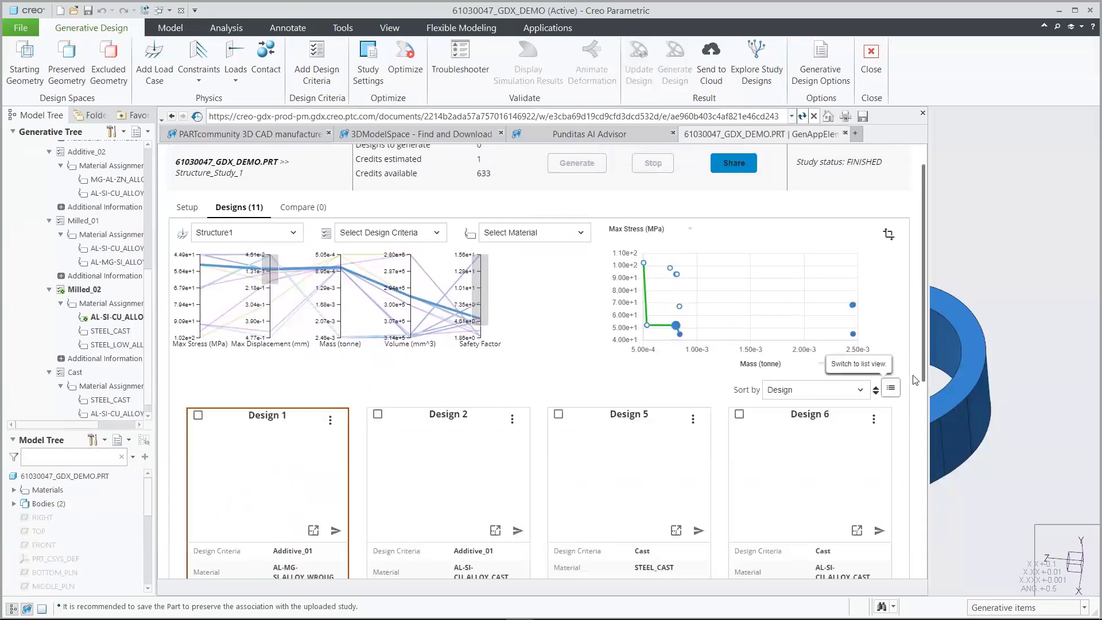
left_click_drag(923, 328, 910, 302)
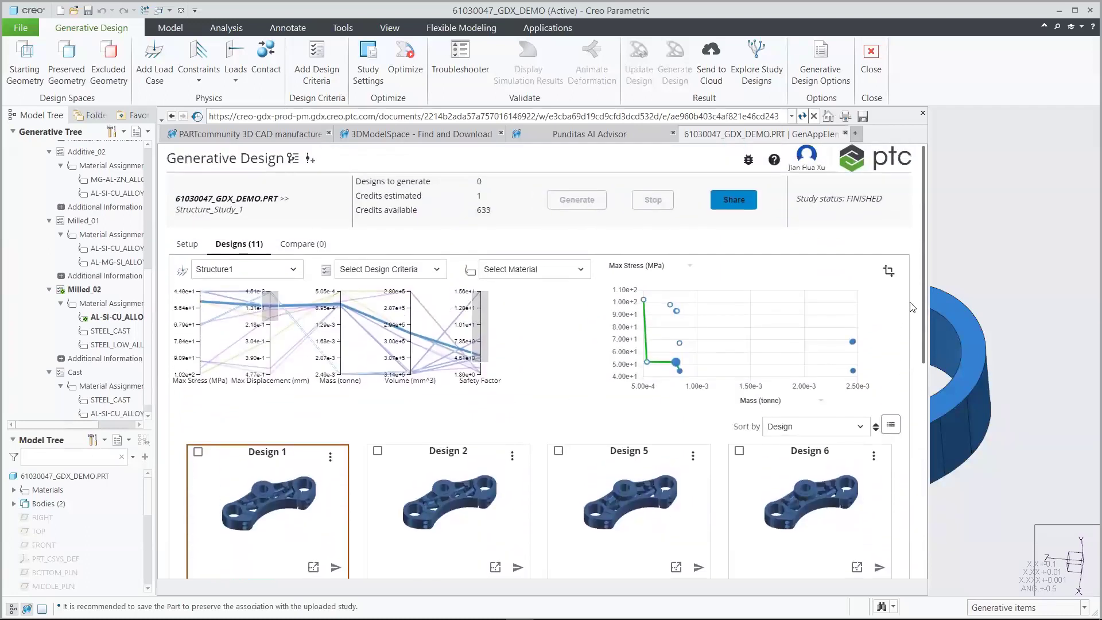
left_click(768, 406)
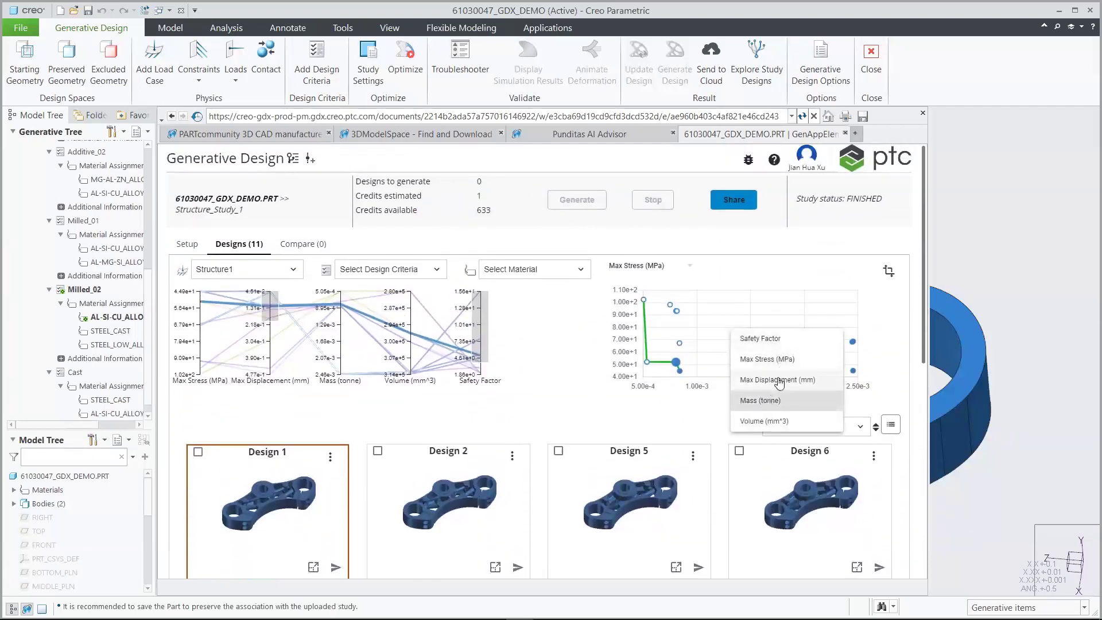
left_click(691, 407)
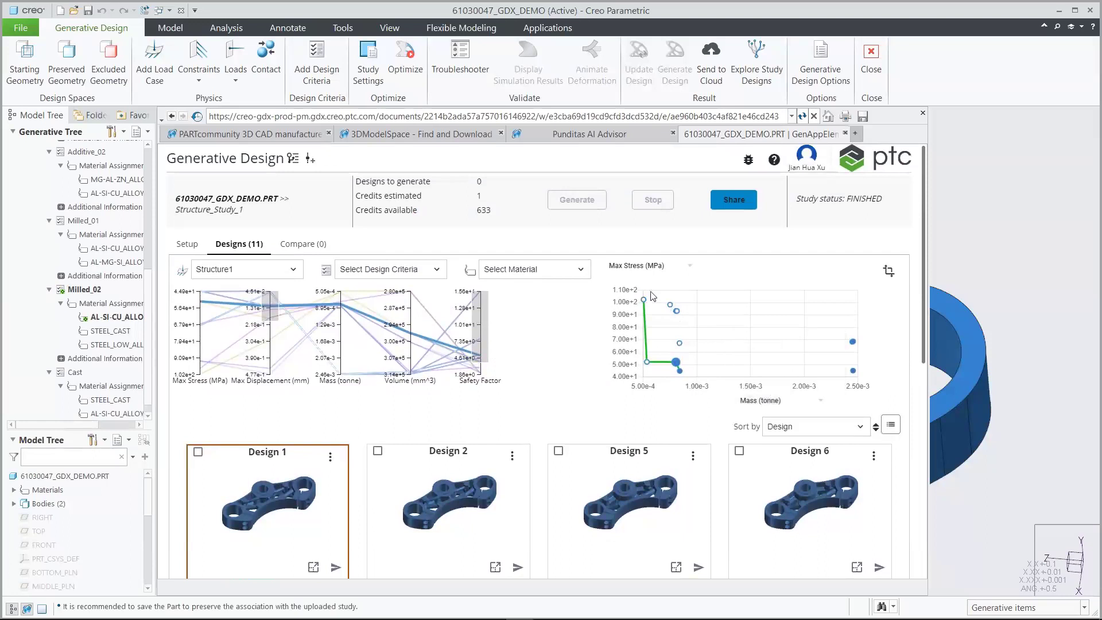
left_click(642, 271)
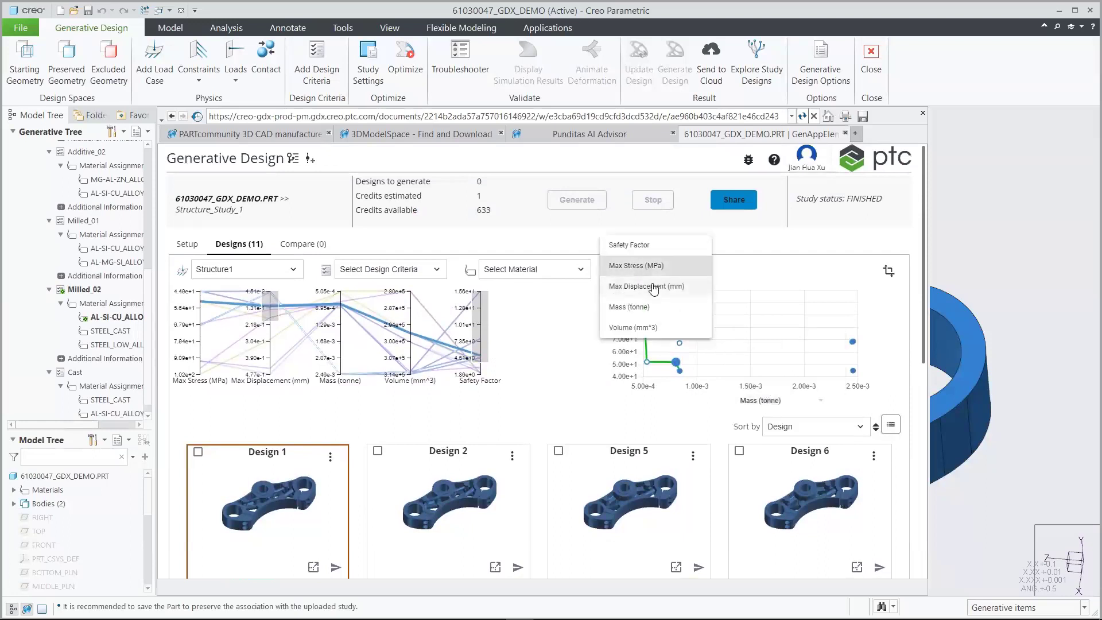
left_click(686, 283)
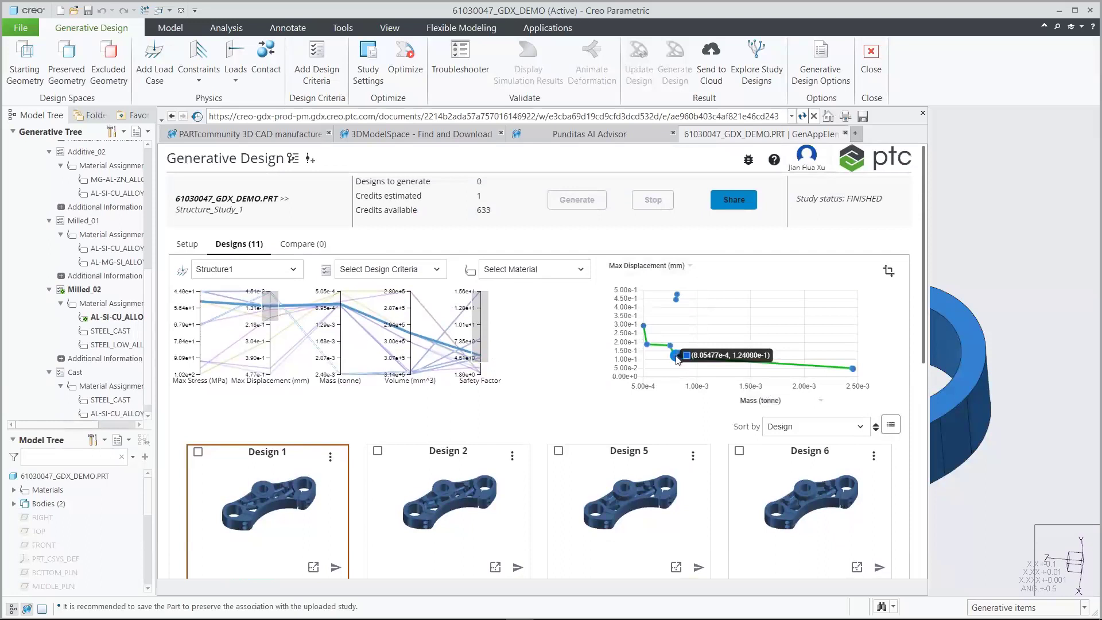
left_click(661, 268)
left_click(642, 228)
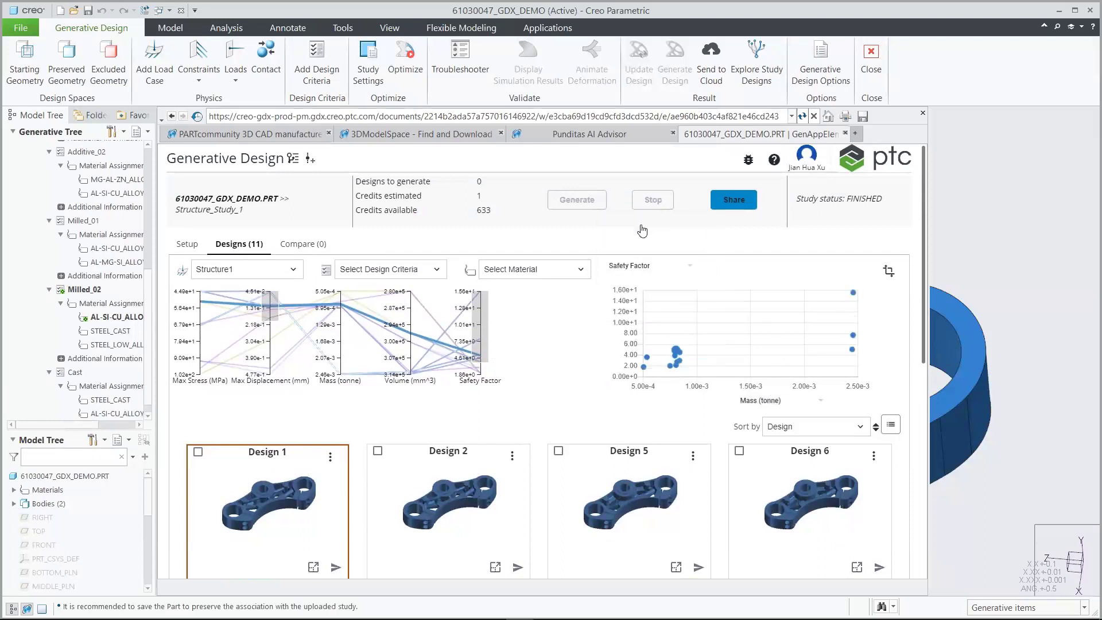
Pick Design 5 on the plot, add Designs 12, 5 and 1 to the comparison, and compare them
mouse_move(855, 294)
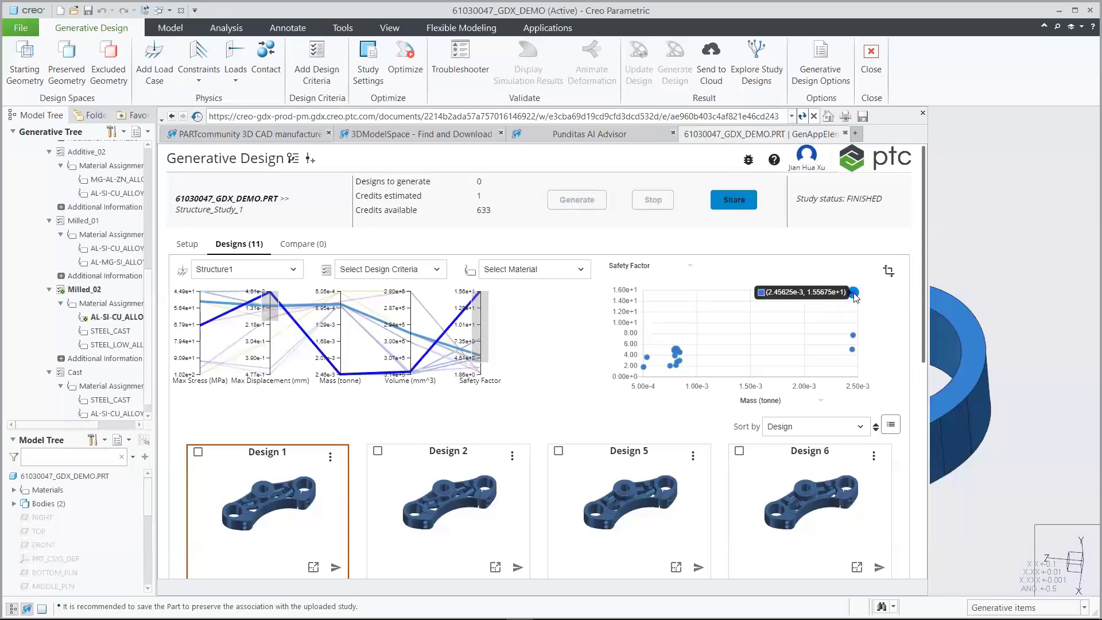
mouse_move(919, 296)
left_mouse_down()
mouse_move(916, 443)
mouse_move(912, 301)
left_mouse_up()
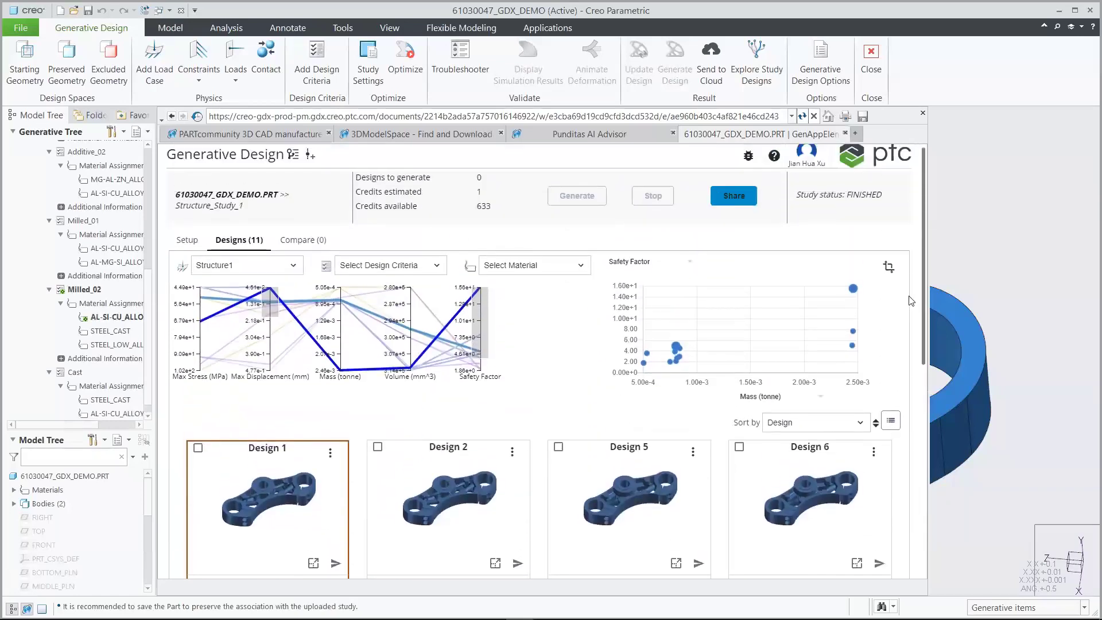
left_click(853, 331)
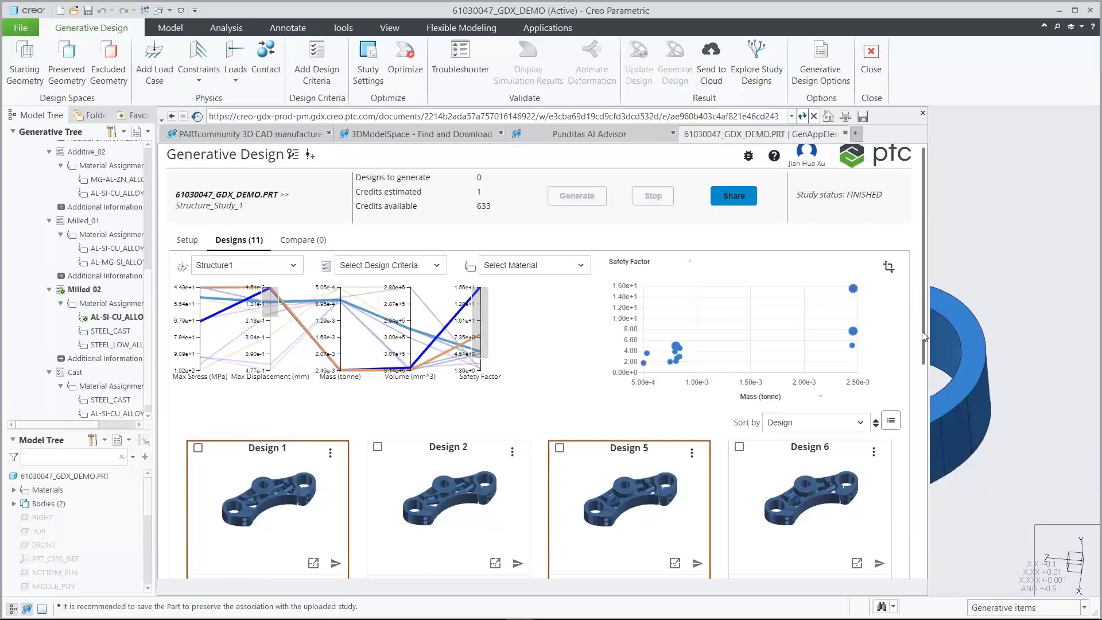
left_click_drag(922, 332, 922, 454)
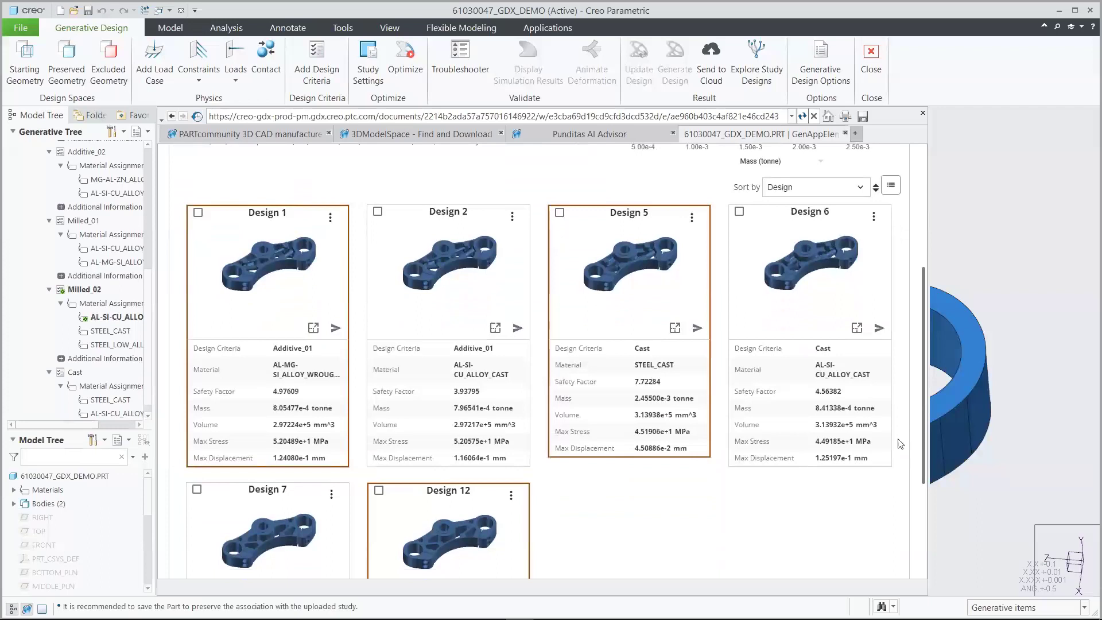
left_click(379, 490)
left_click(559, 213)
left_click(200, 213)
left_click_drag(926, 304, 924, 179)
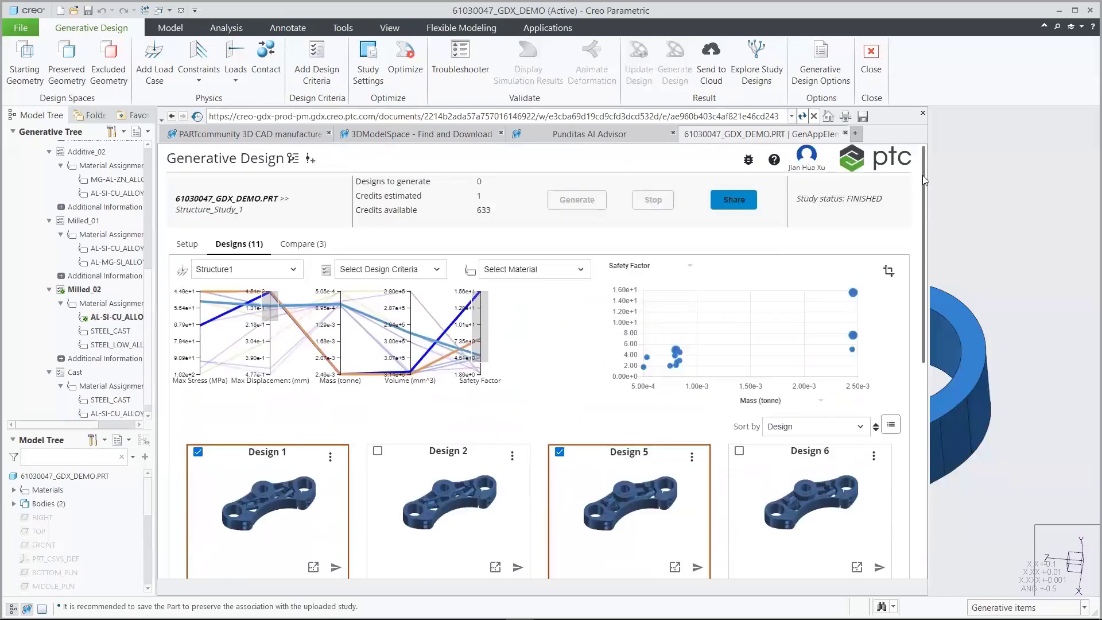
left_click(316, 246)
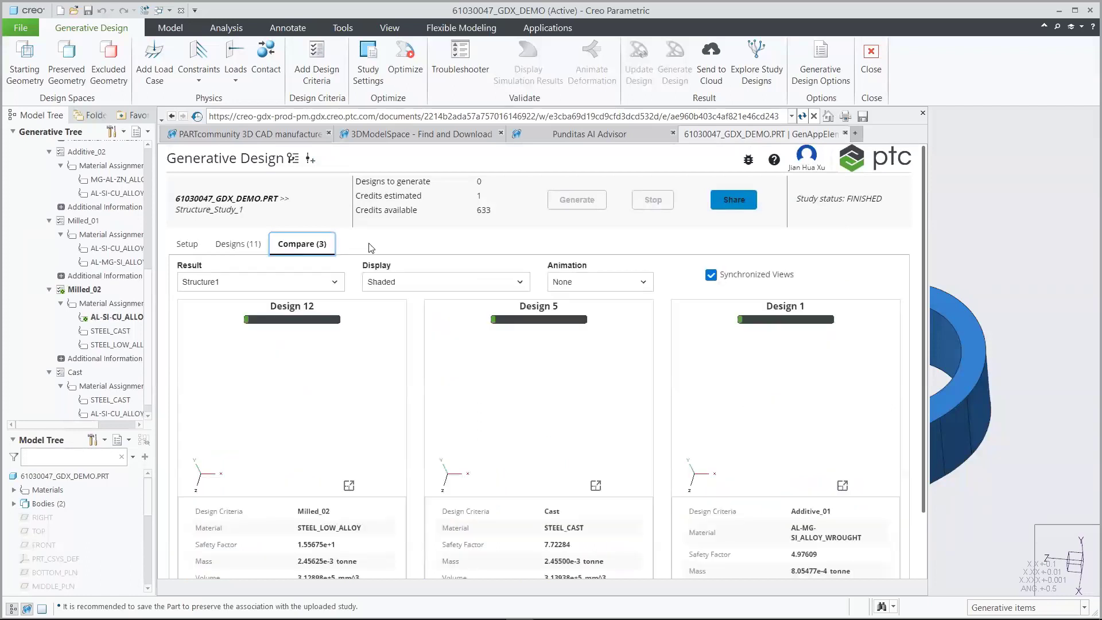
left_click(408, 287)
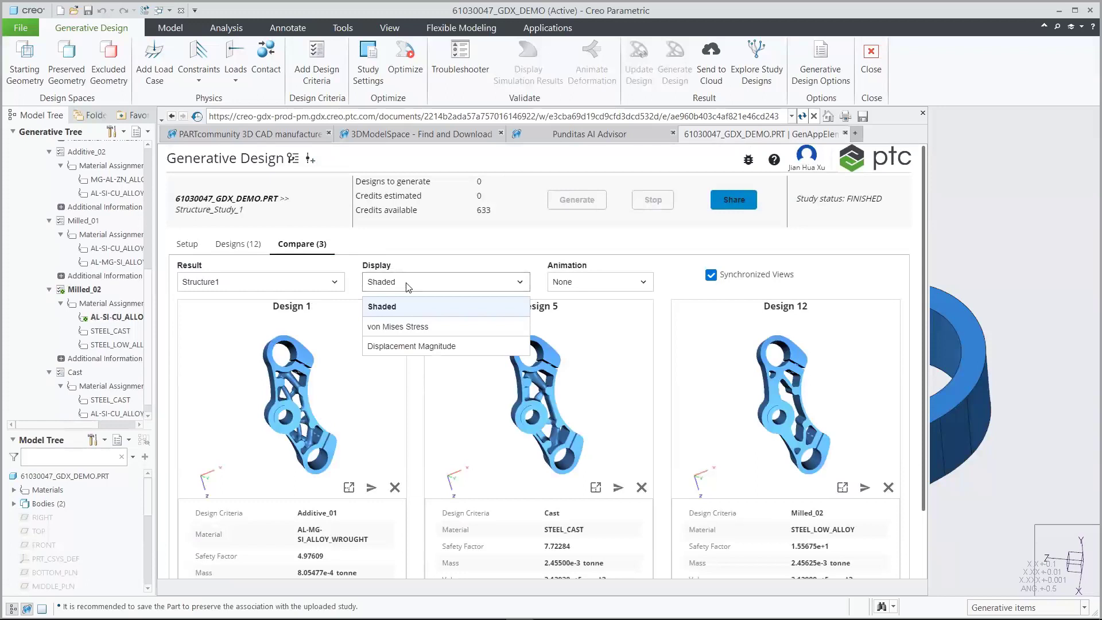
left_click(414, 328)
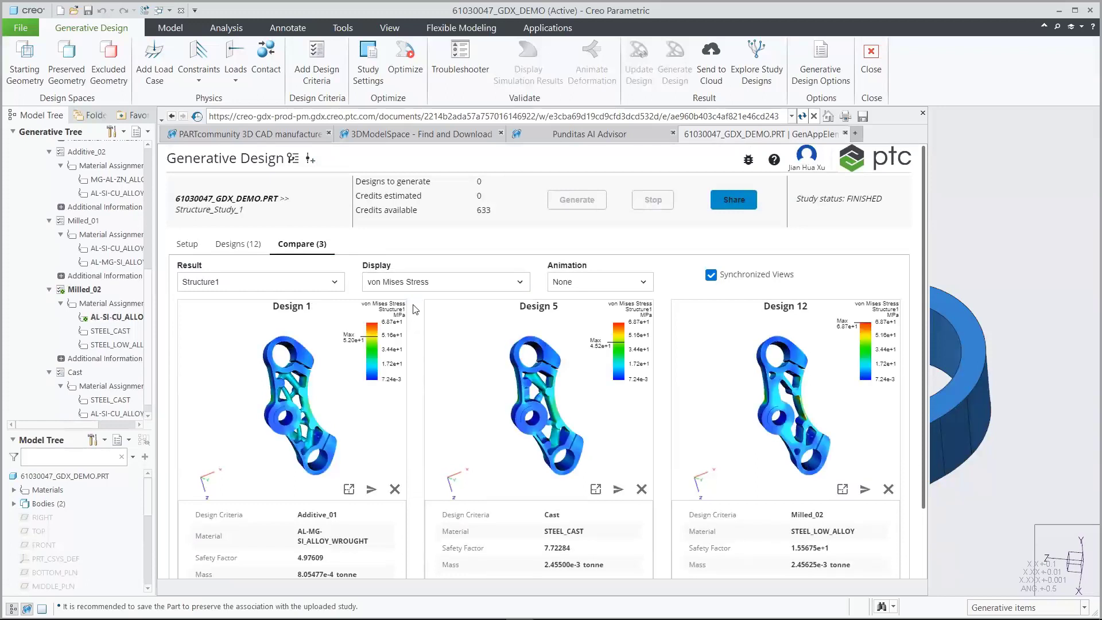
left_click(408, 282)
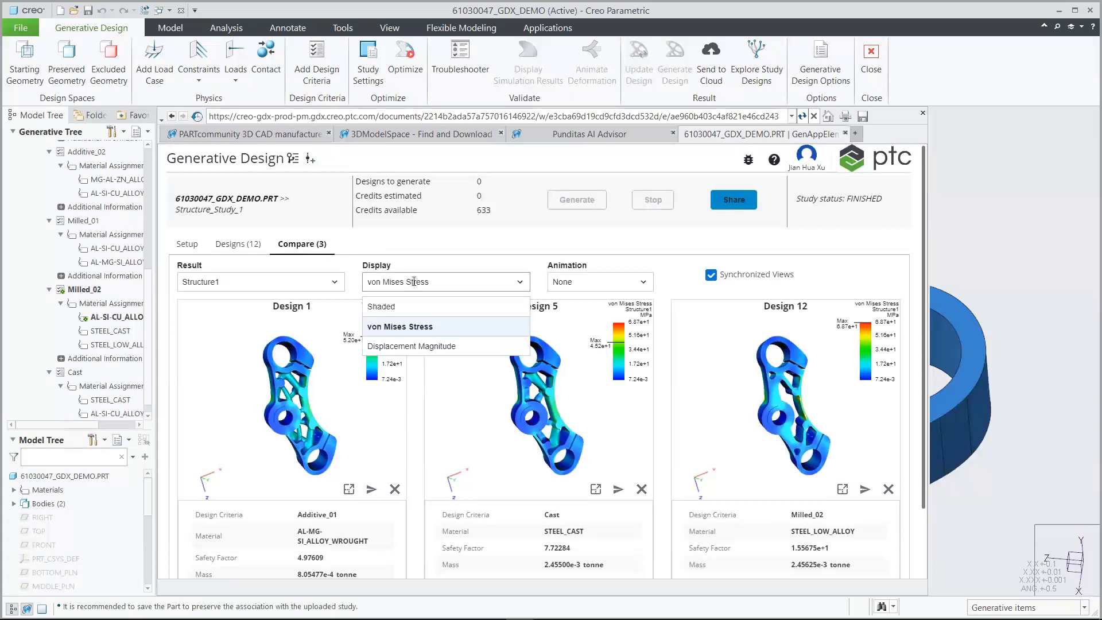
left_click(411, 346)
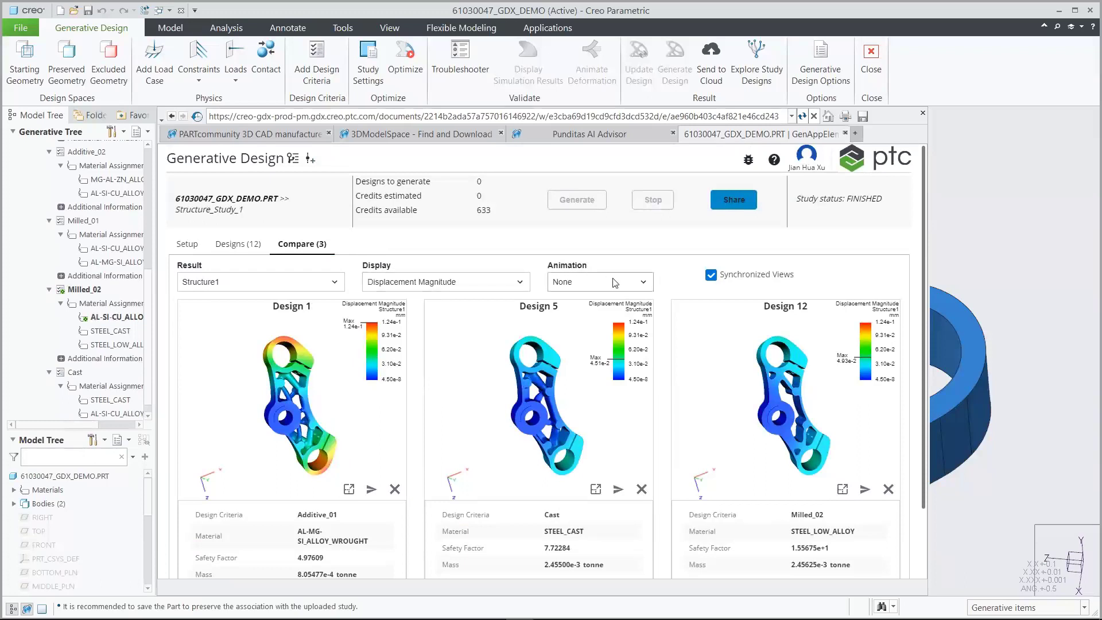
left_click(639, 285)
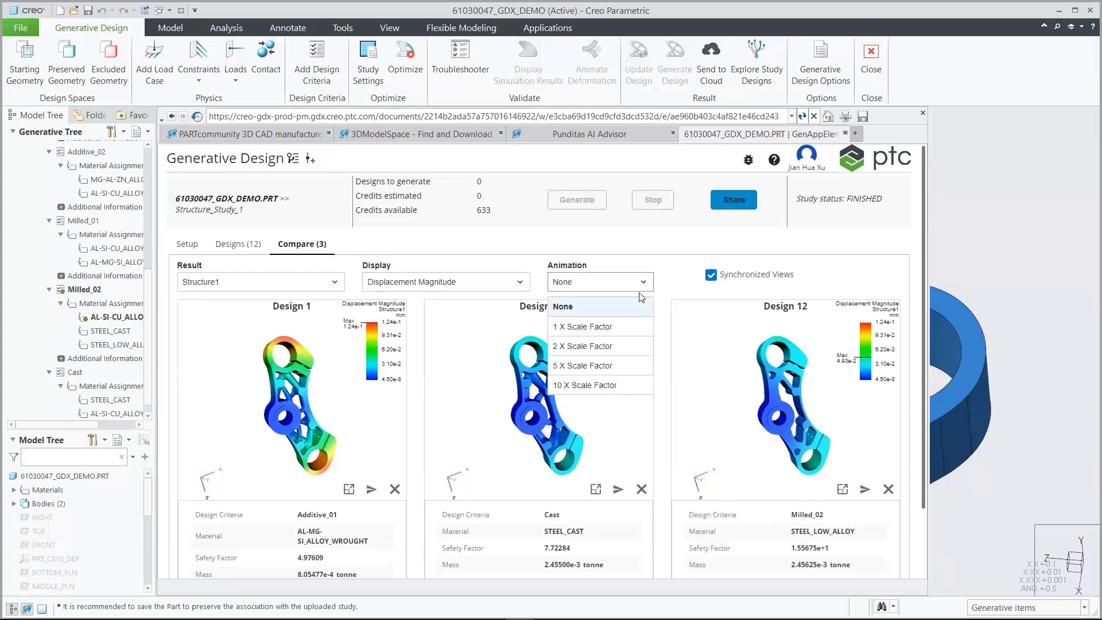
left_click(636, 387)
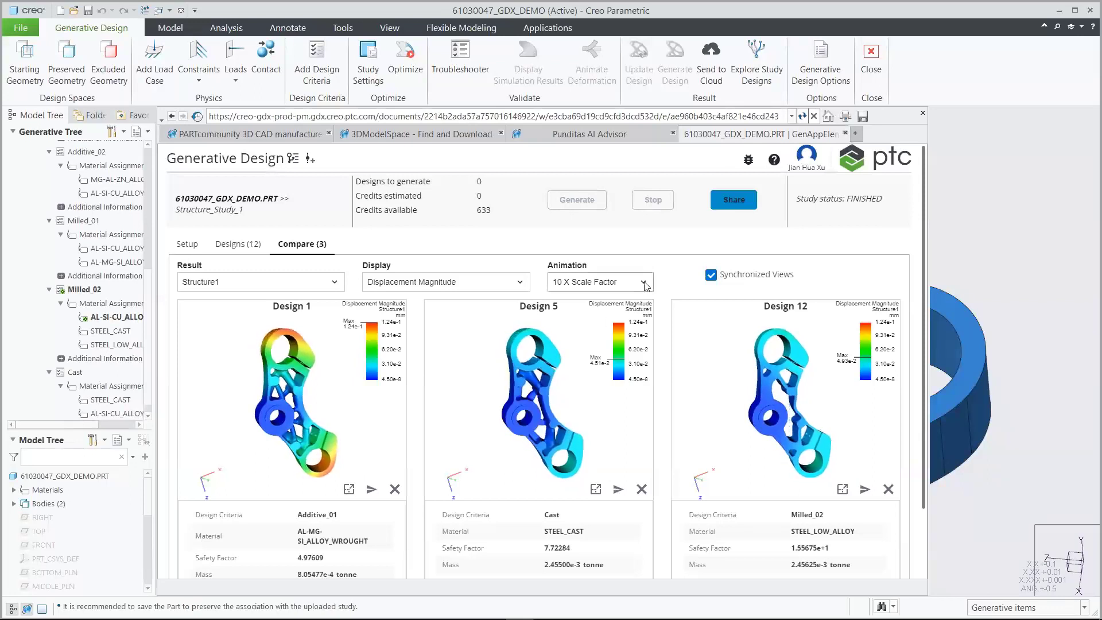
left_click(643, 283)
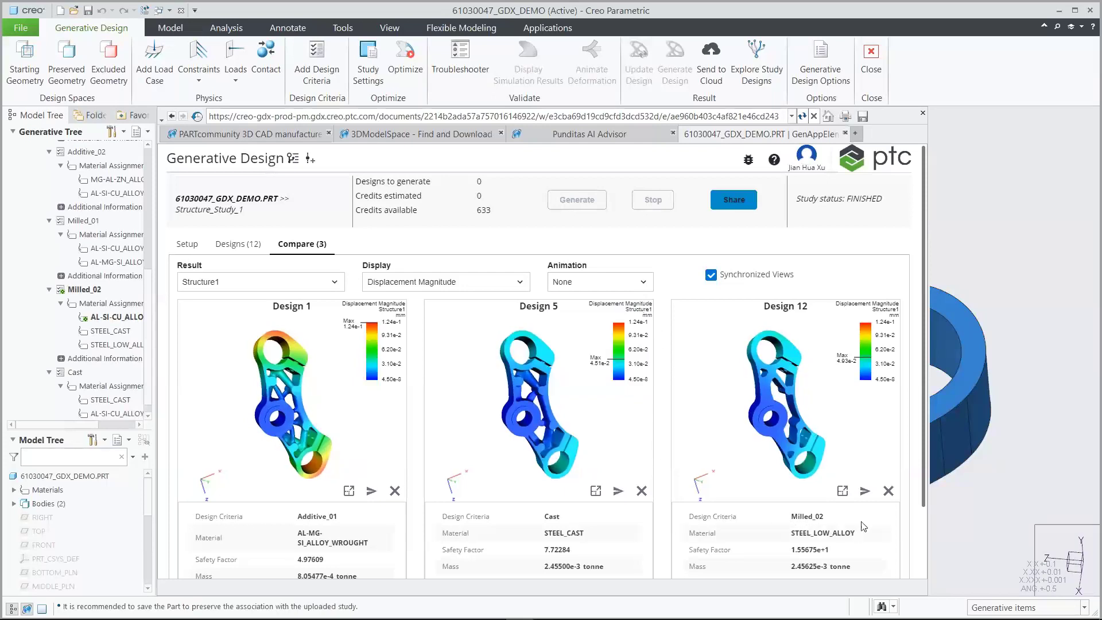
Send Design 12 to Creo and save it as part 61030047_GDX_DEMO_12_0001
left_click(865, 492)
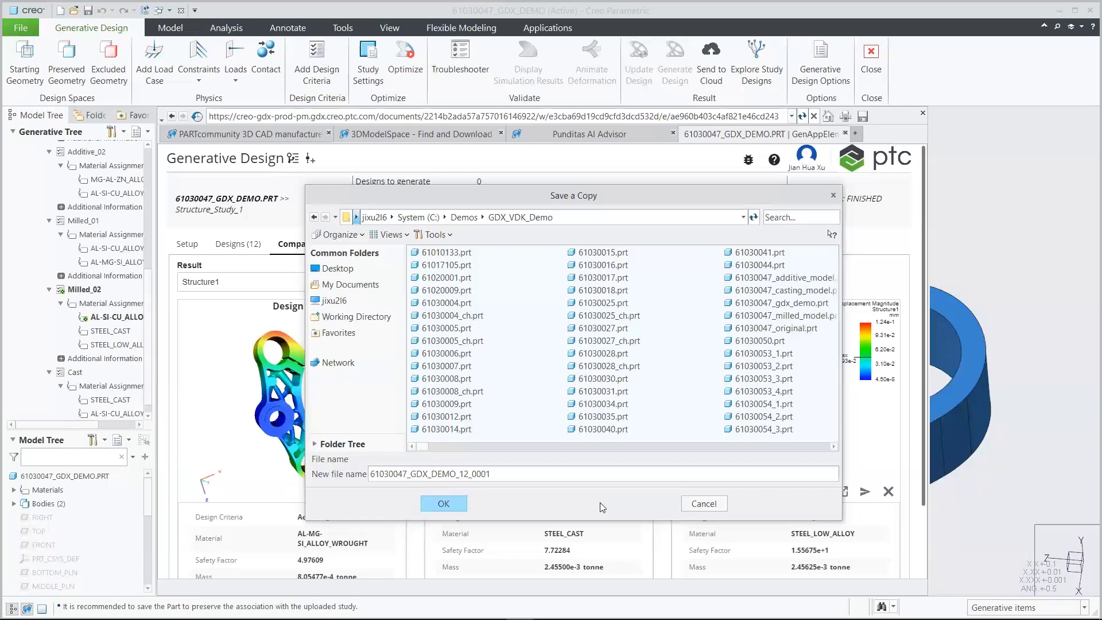
left_click(446, 505)
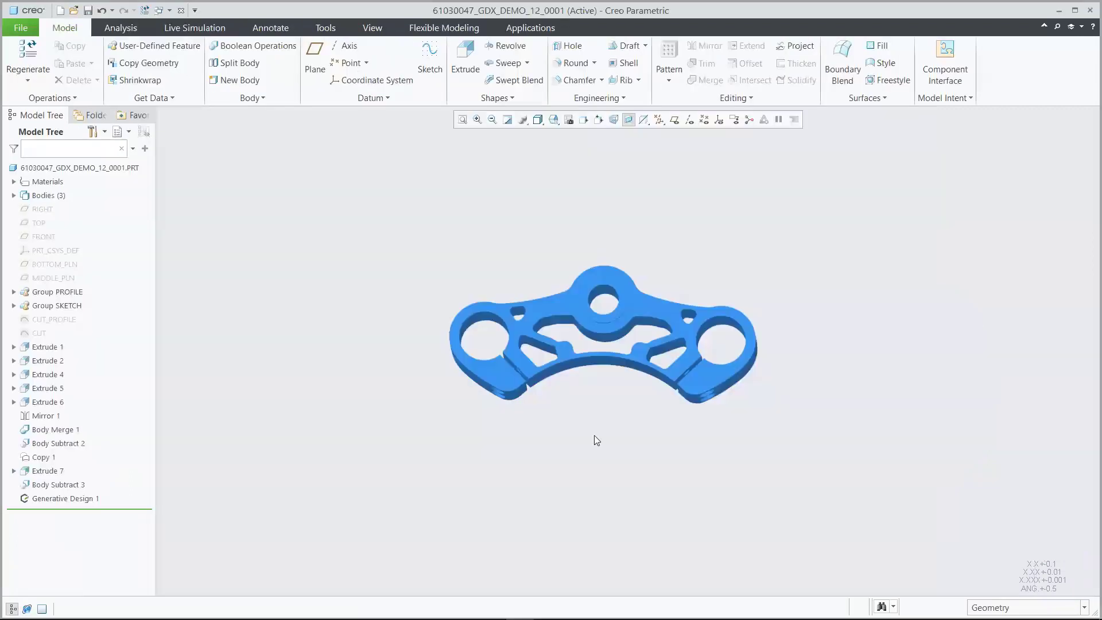
Apply a saved orientation to the new yoke part and launch Generative Design from Applications
left_click(555, 121)
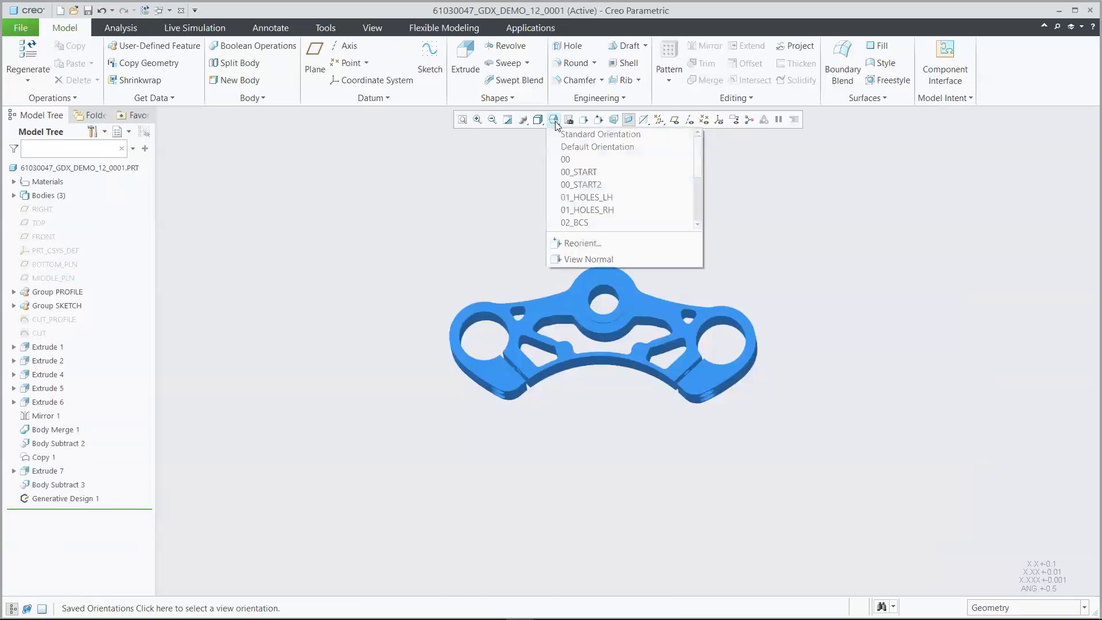
left_click(581, 173)
left_click(531, 28)
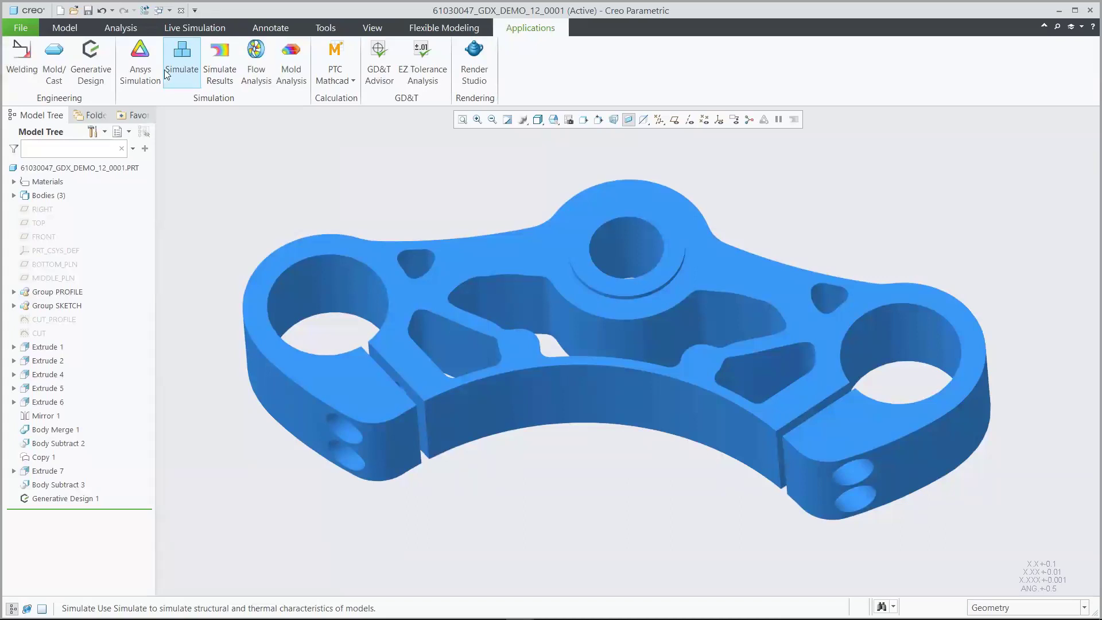
left_click(100, 59)
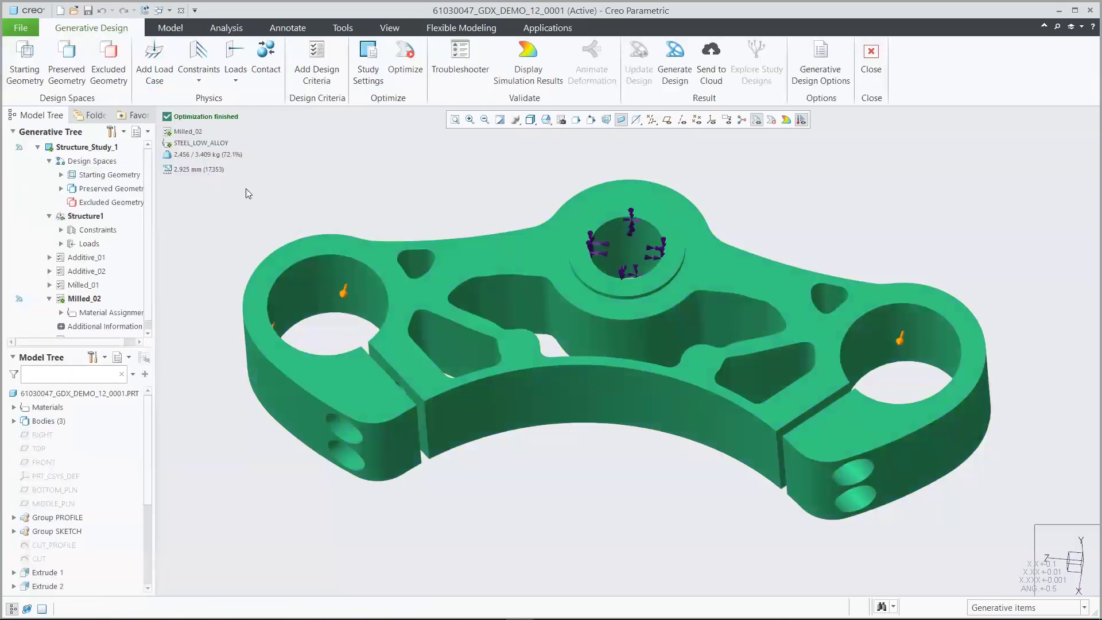
Generate subdivided reconstructed geometry from the Milled_02 STEEL_LOW_ALLOY result into the part
left_click(671, 68)
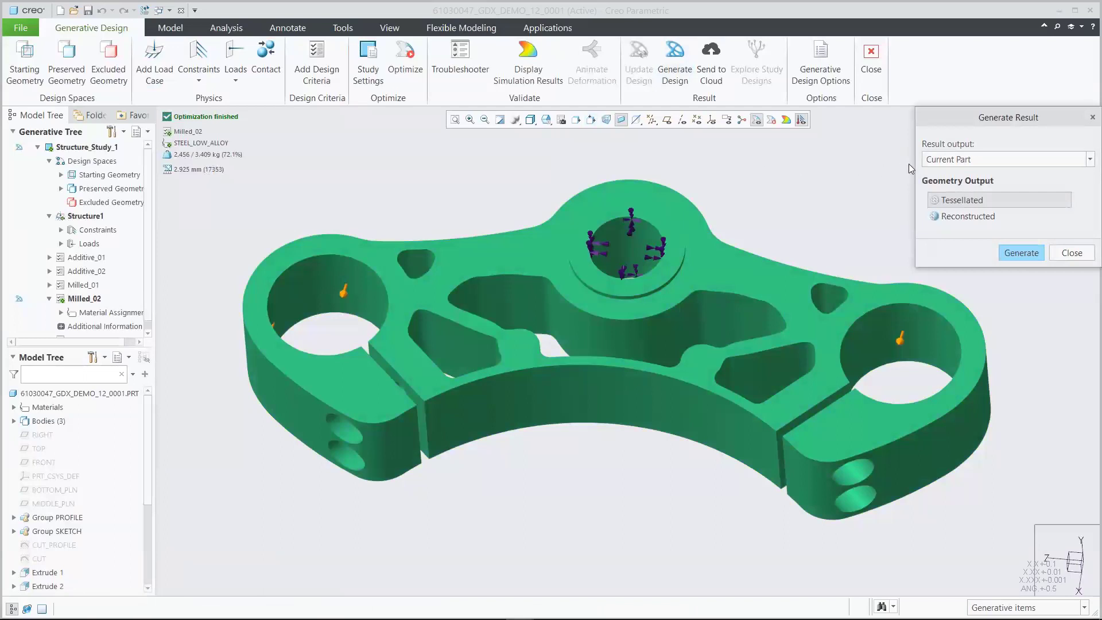
left_click(968, 216)
left_click(947, 255)
left_click(1027, 286)
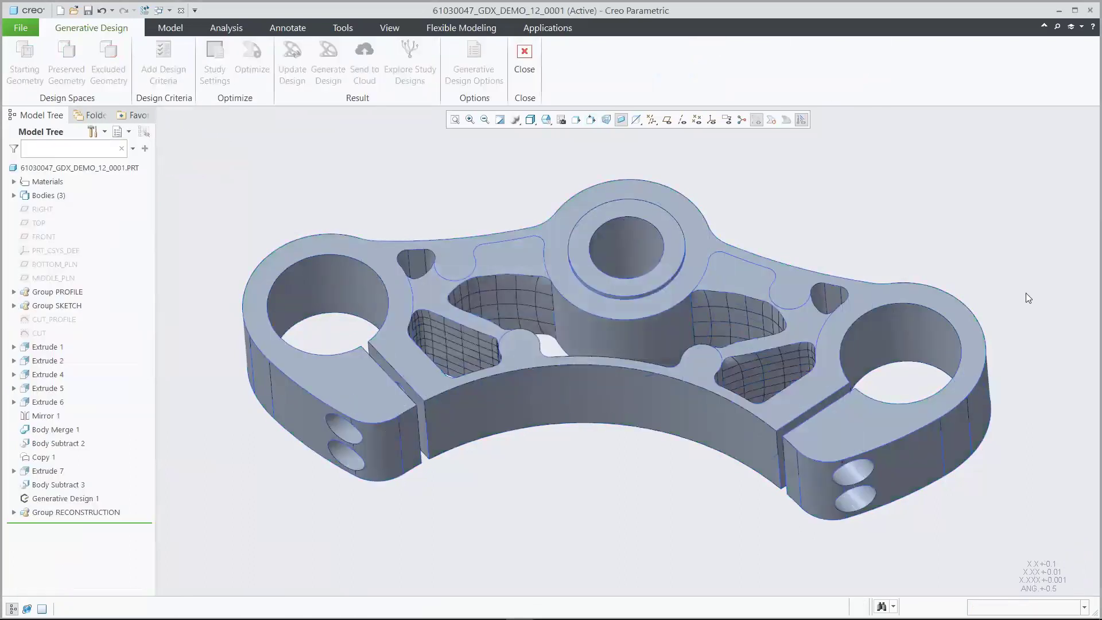
left_click(192, 28)
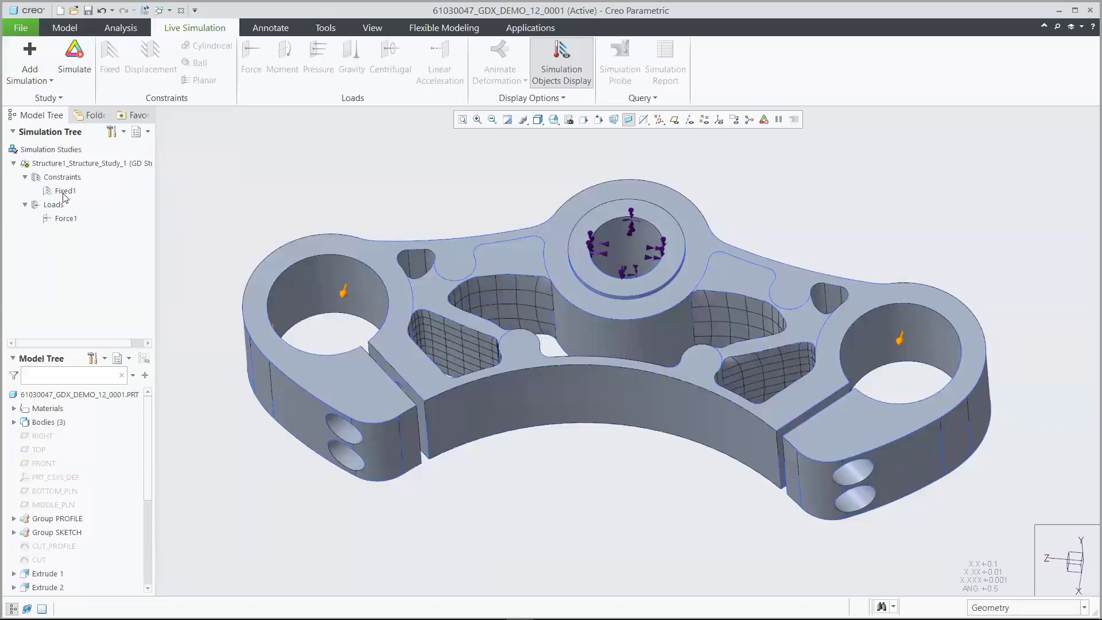
Run the live simulation, mark stress min/max, and animate the deformation results
left_click(74, 54)
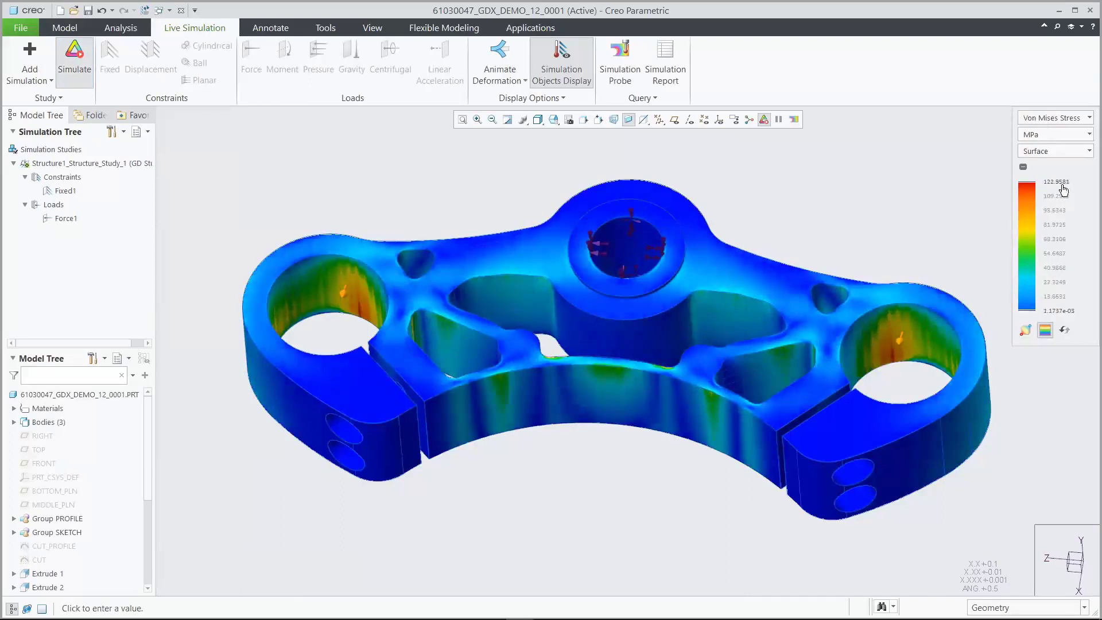
left_click(1026, 330)
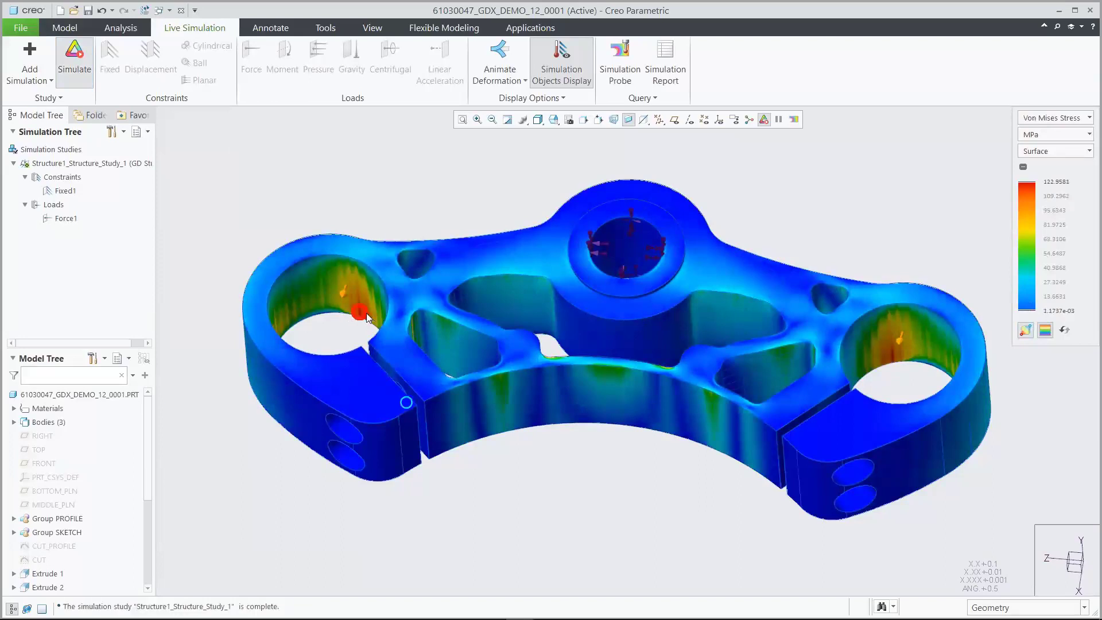
left_click(1056, 118)
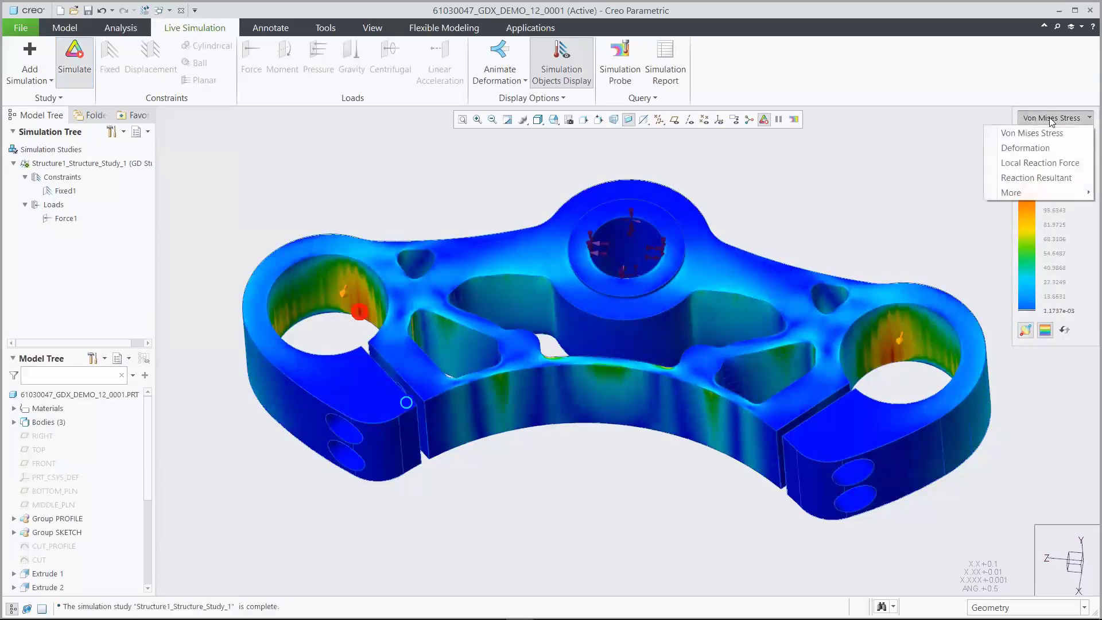
left_click(1036, 149)
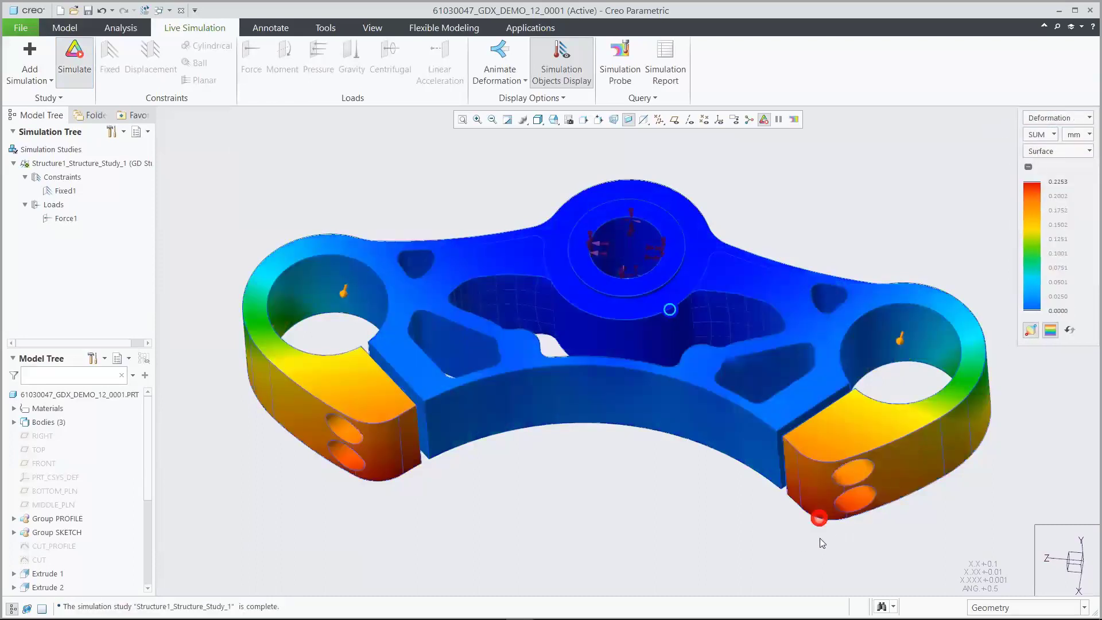
left_click(500, 52)
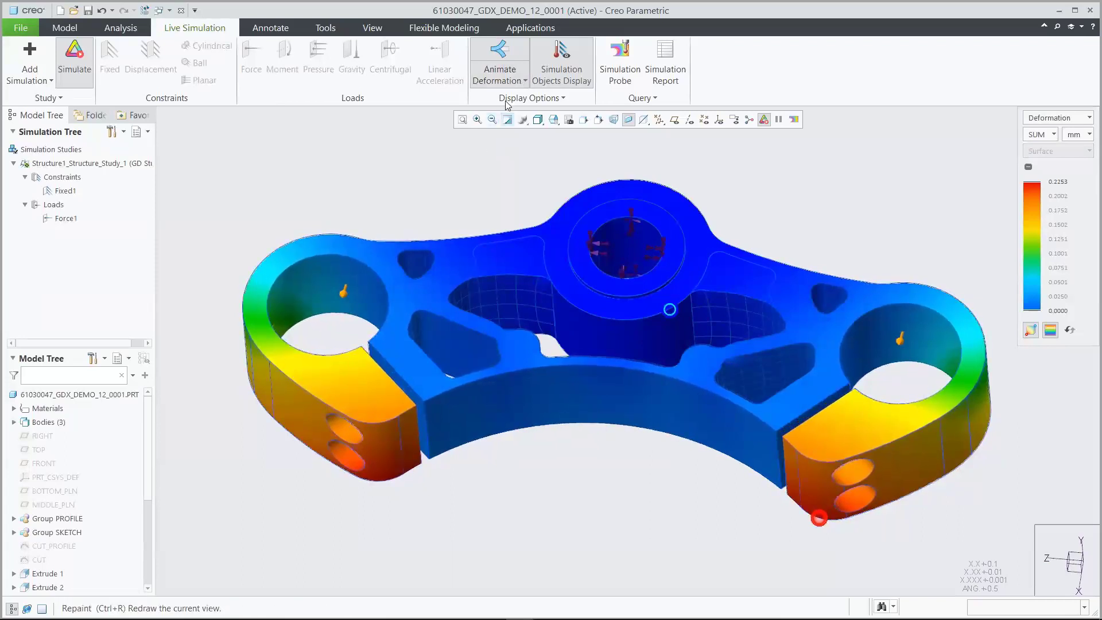
left_click(507, 53)
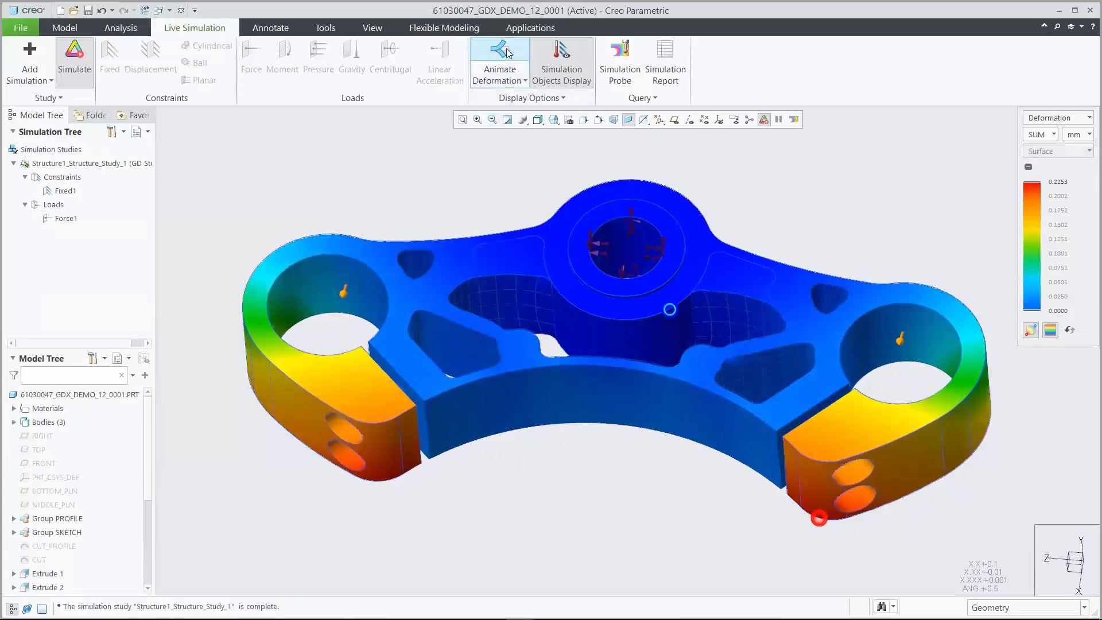
Hide loads and constraints, turn off the simulation results, and return to modelling
left_click(562, 58)
left_click(74, 49)
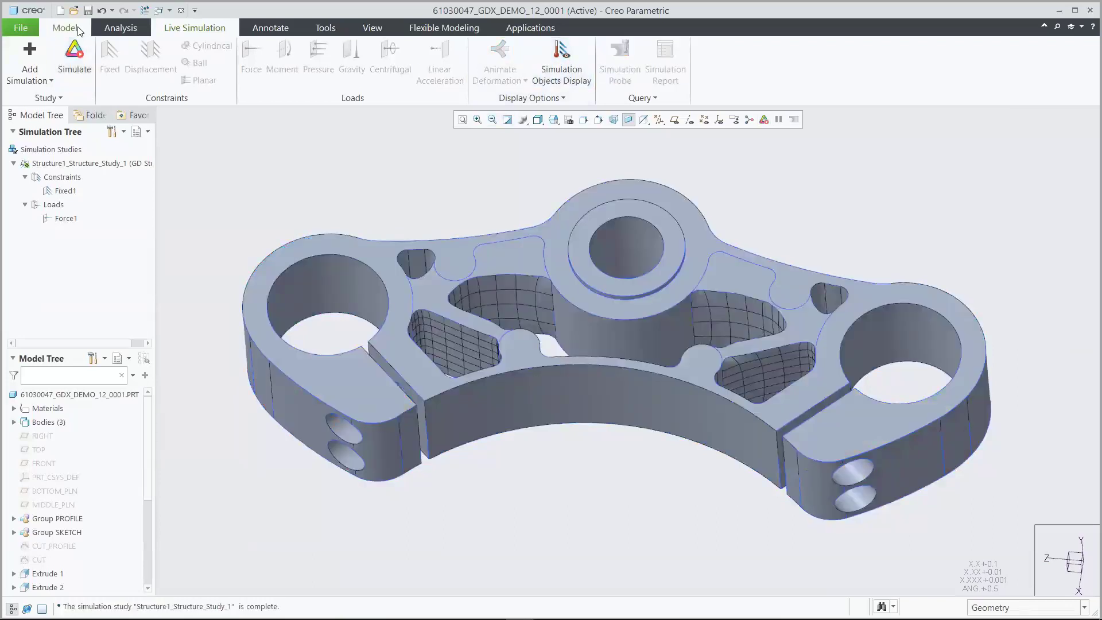
left_click(65, 27)
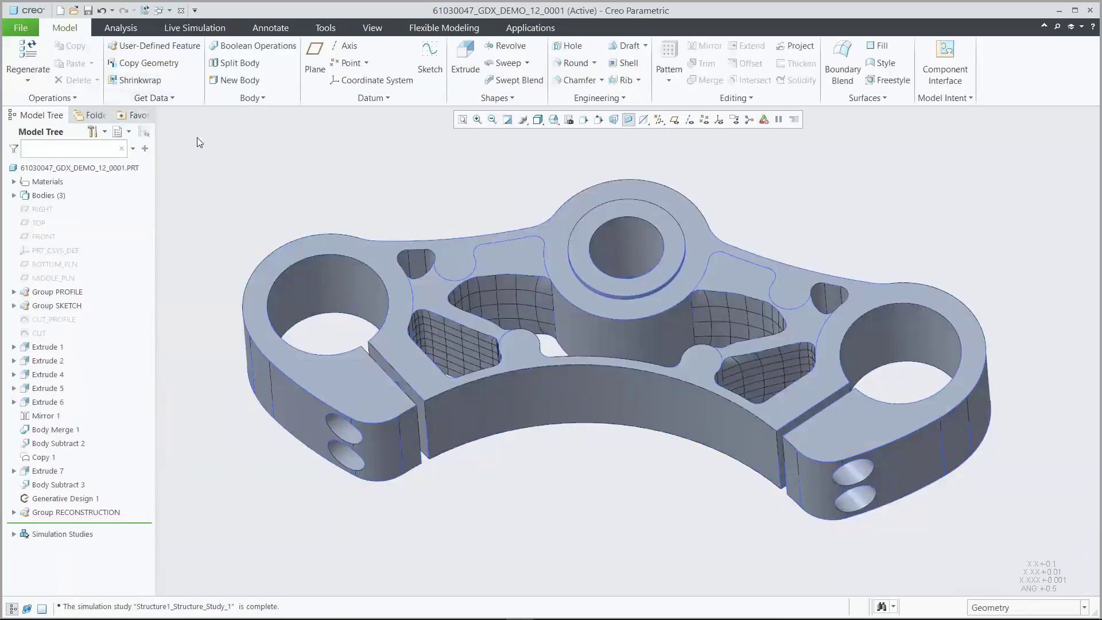
Open 61030047_interchange_assy.asm after searching for 'inter'
left_click(75, 10)
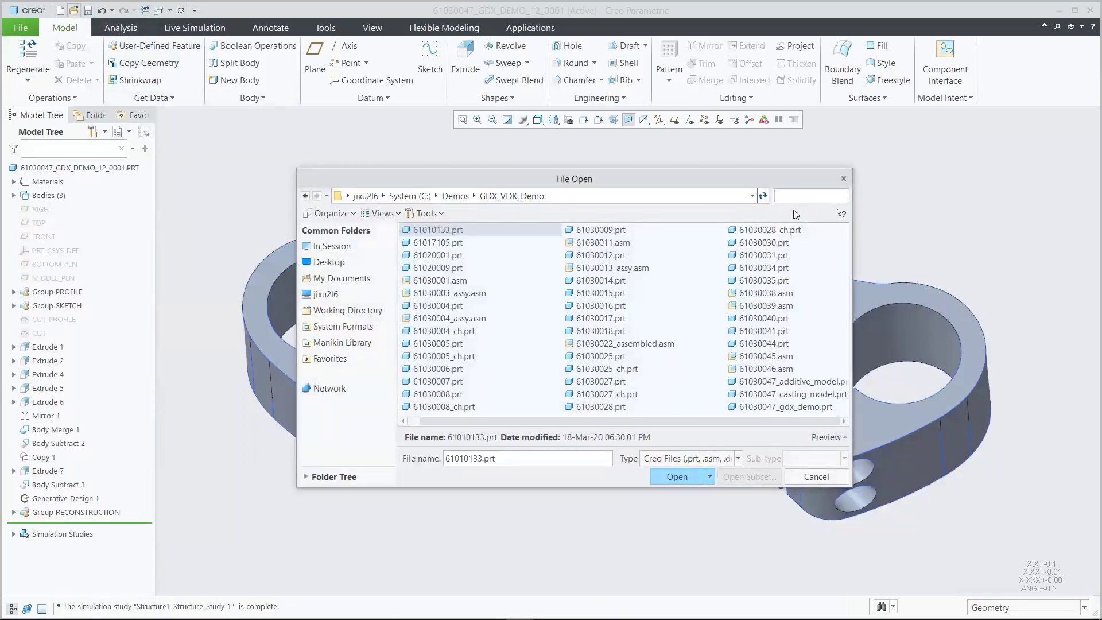
type("inter")
left_click(469, 231)
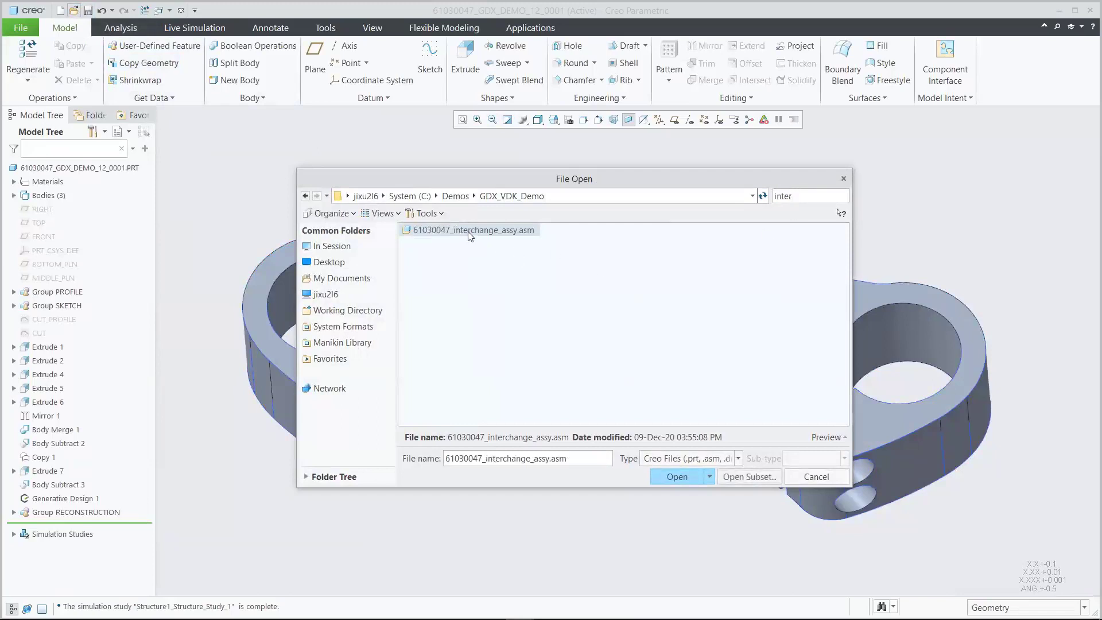
left_click(668, 477)
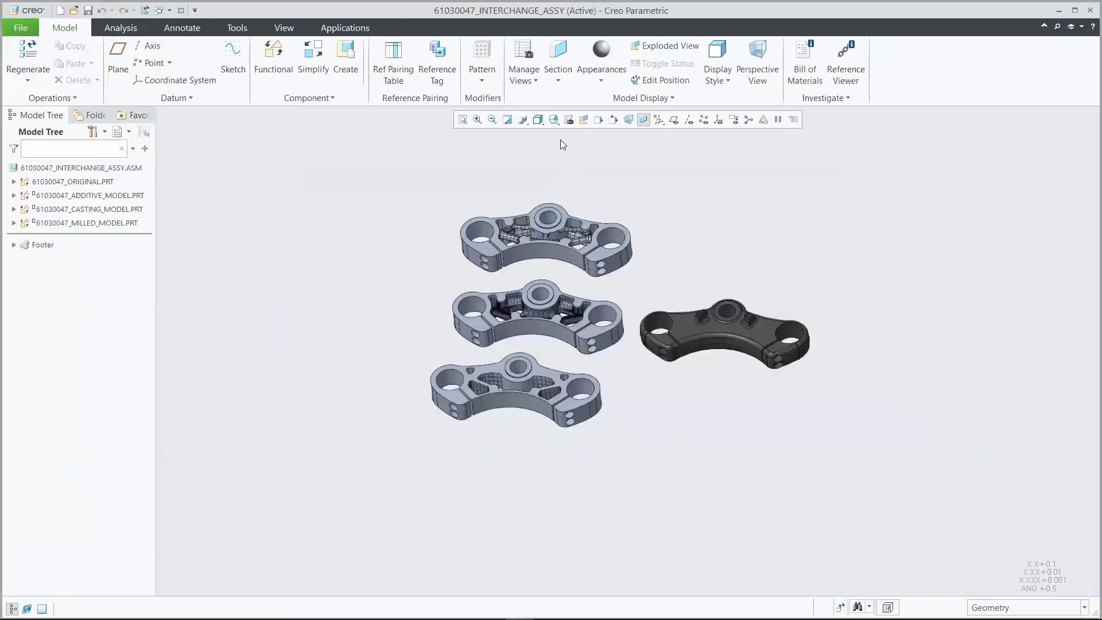
Apply a saved orientation, briefly show the weight labels, then switch to the motorcycle assembly
left_click(553, 119)
left_click(566, 176)
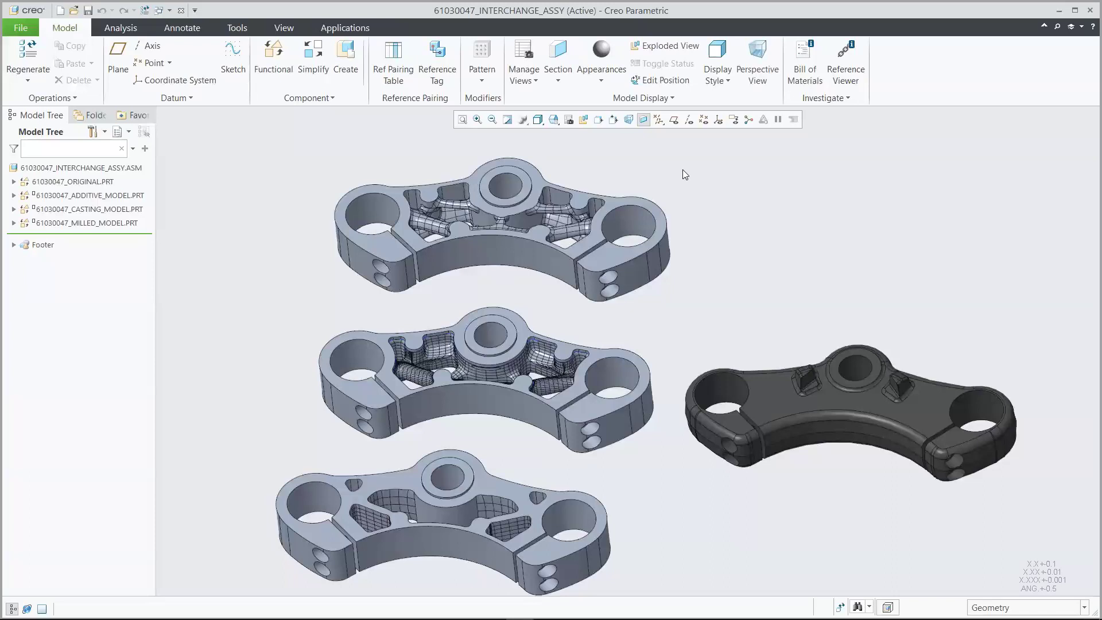
left_click(734, 120)
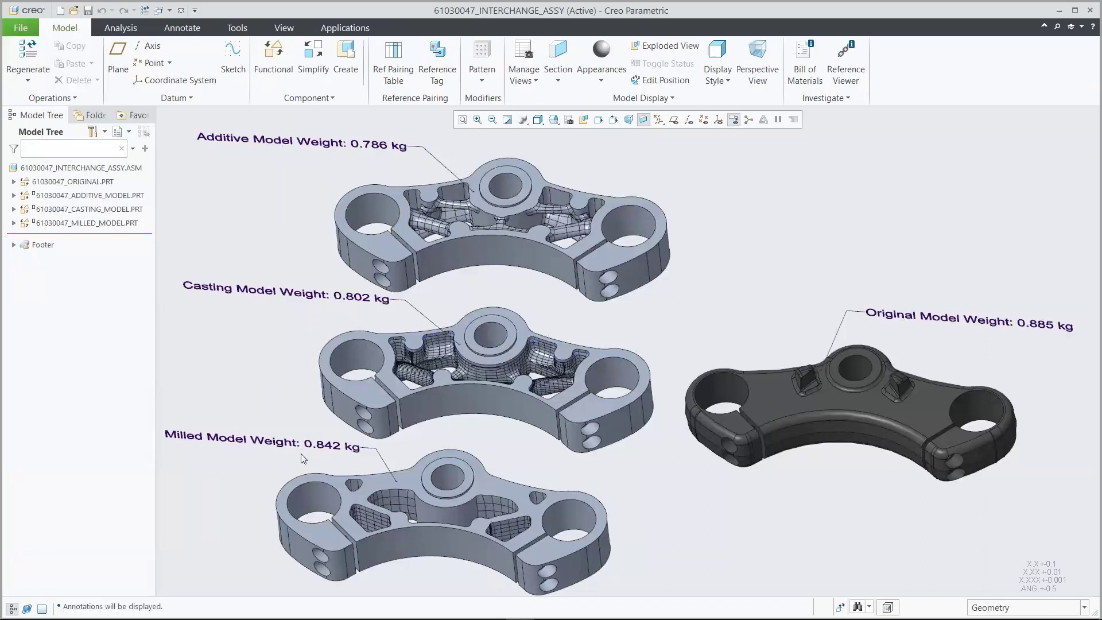
left_click(734, 121)
left_click(171, 10)
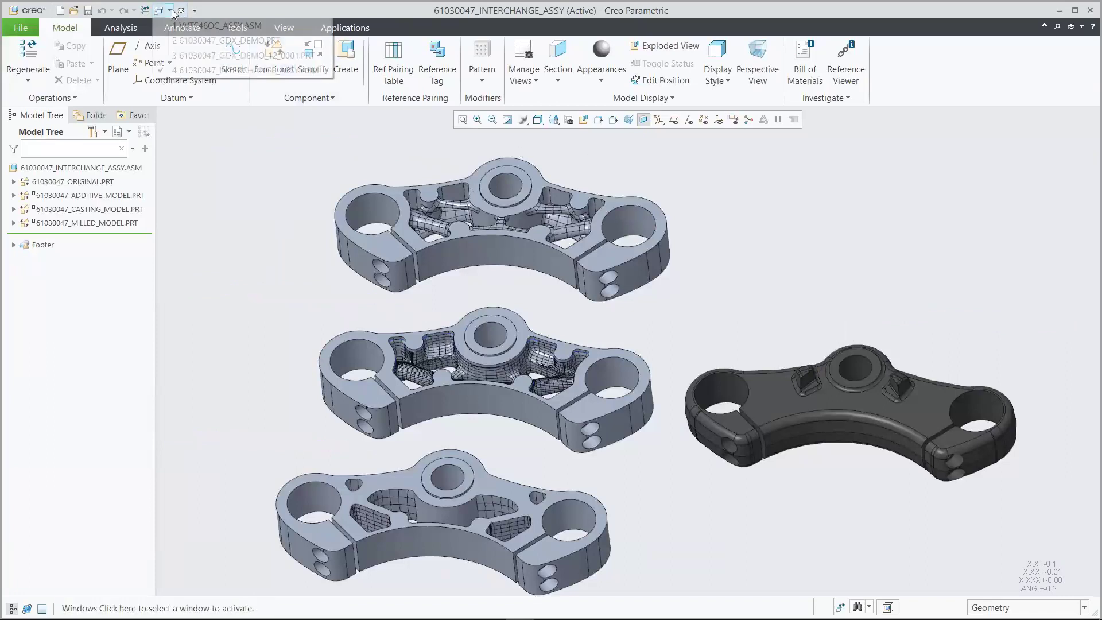
left_click(202, 25)
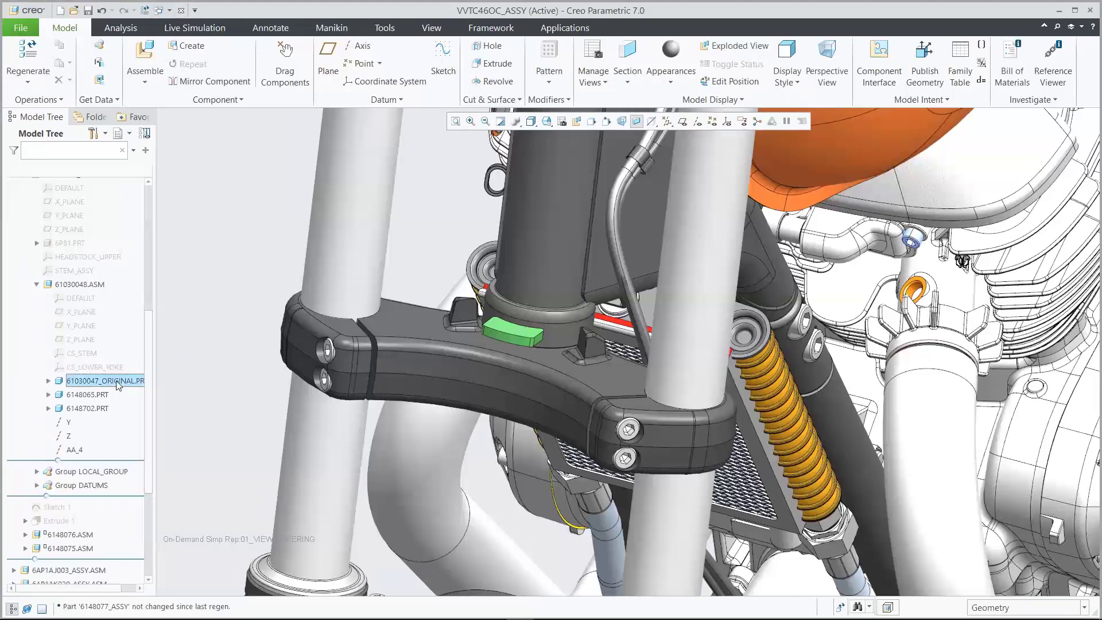
Replace the 61030047_ORIGINAL yoke with 61030047_MILLED_MODEL.PRT from the interchange Family Tree
right_click(118, 384)
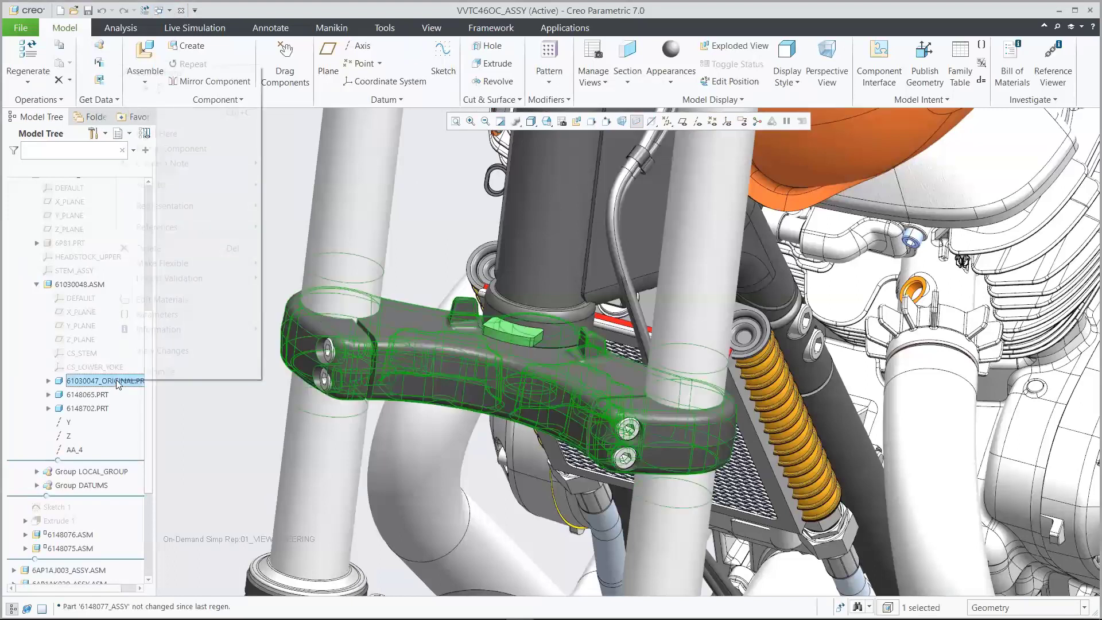
left_click(164, 91)
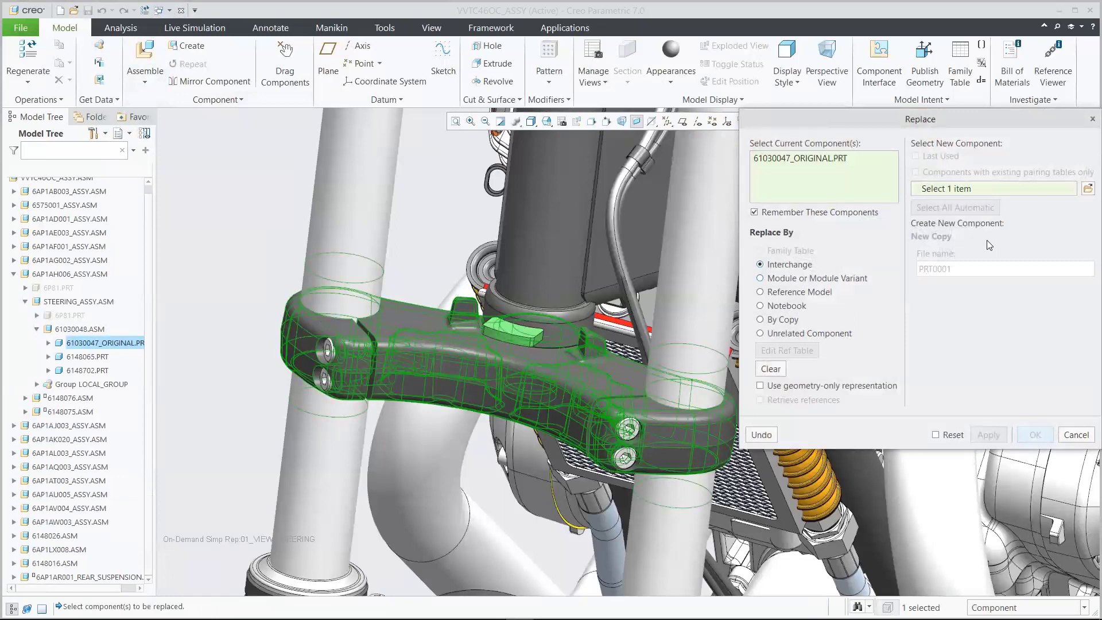
left_click(1088, 188)
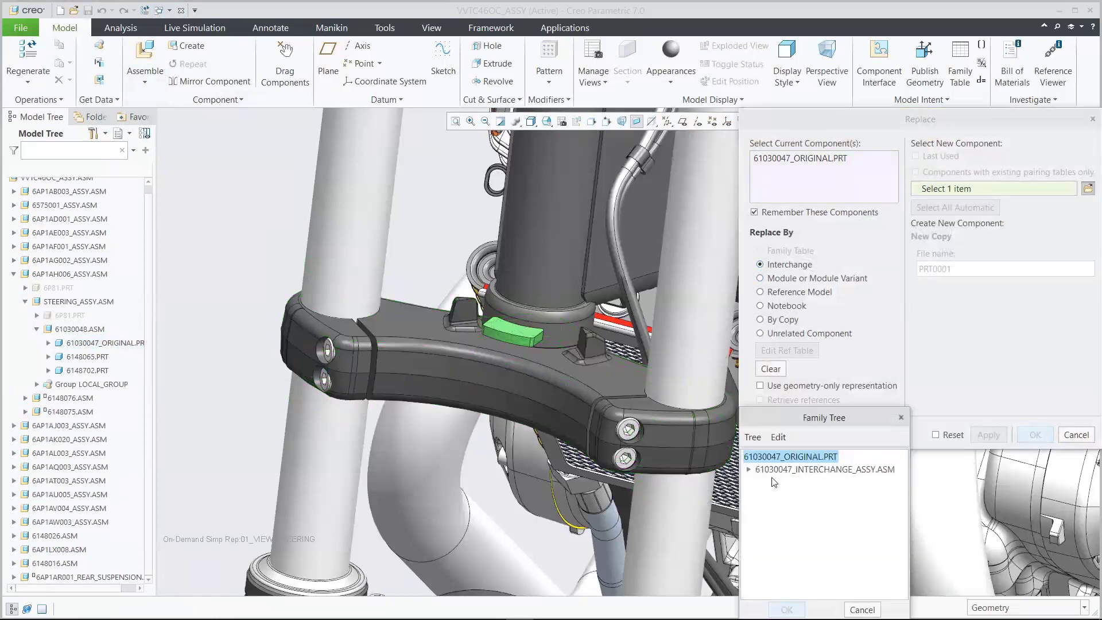
left_click(748, 469)
left_click(810, 507)
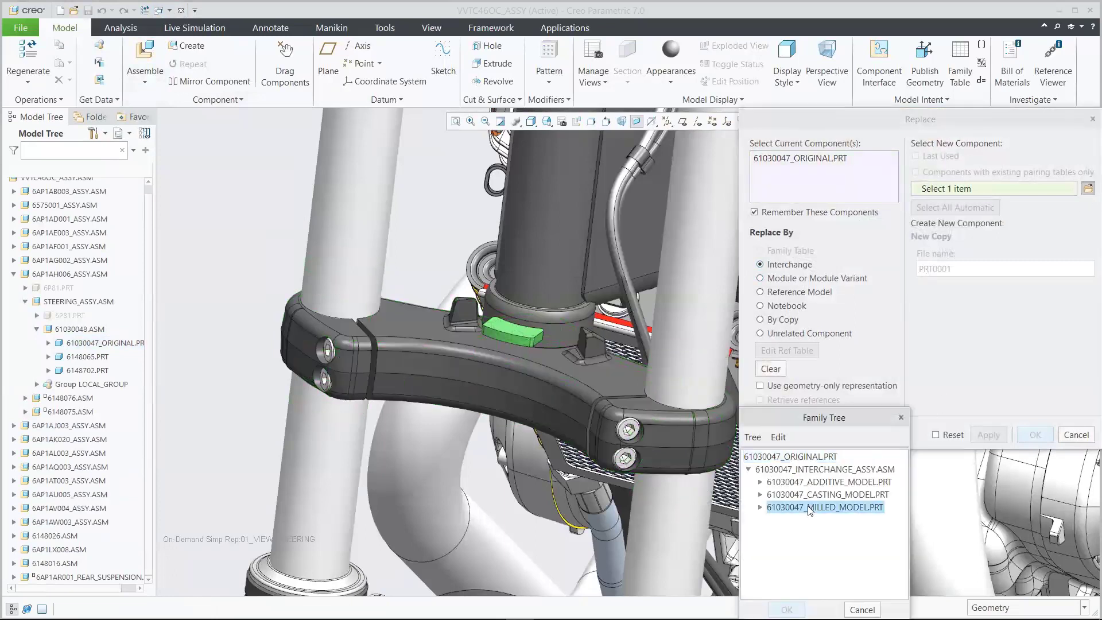
left_click(786, 609)
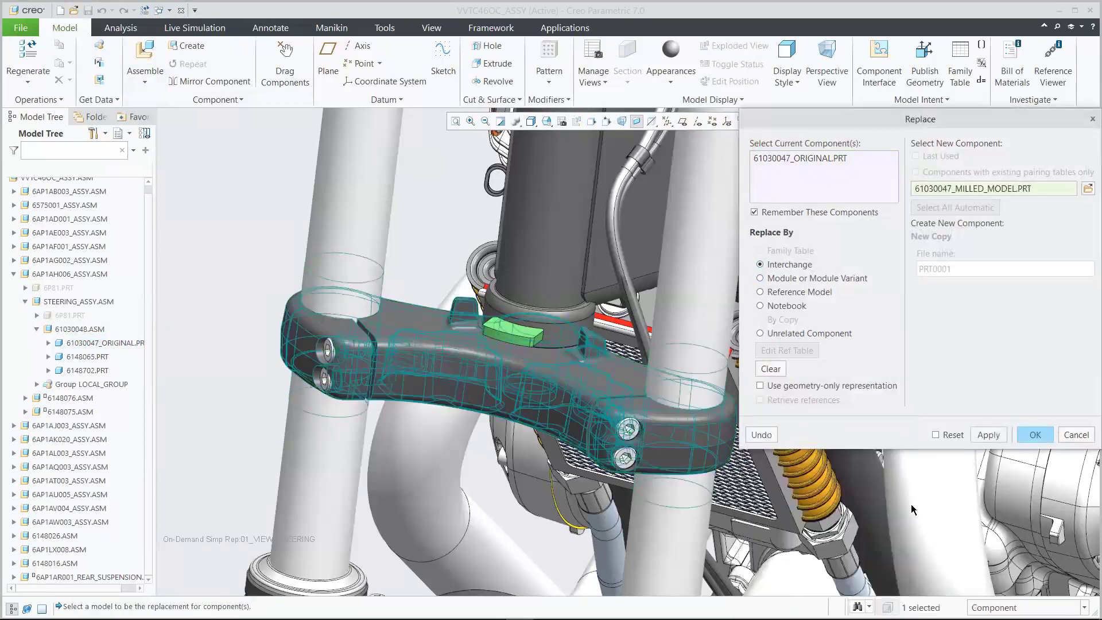
left_click(1035, 434)
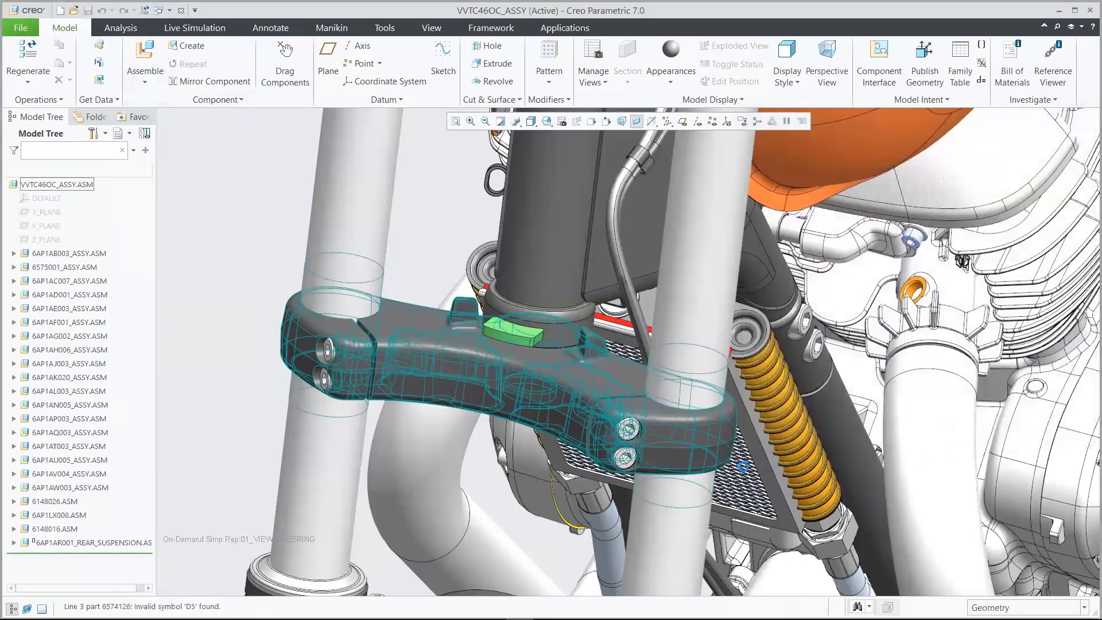